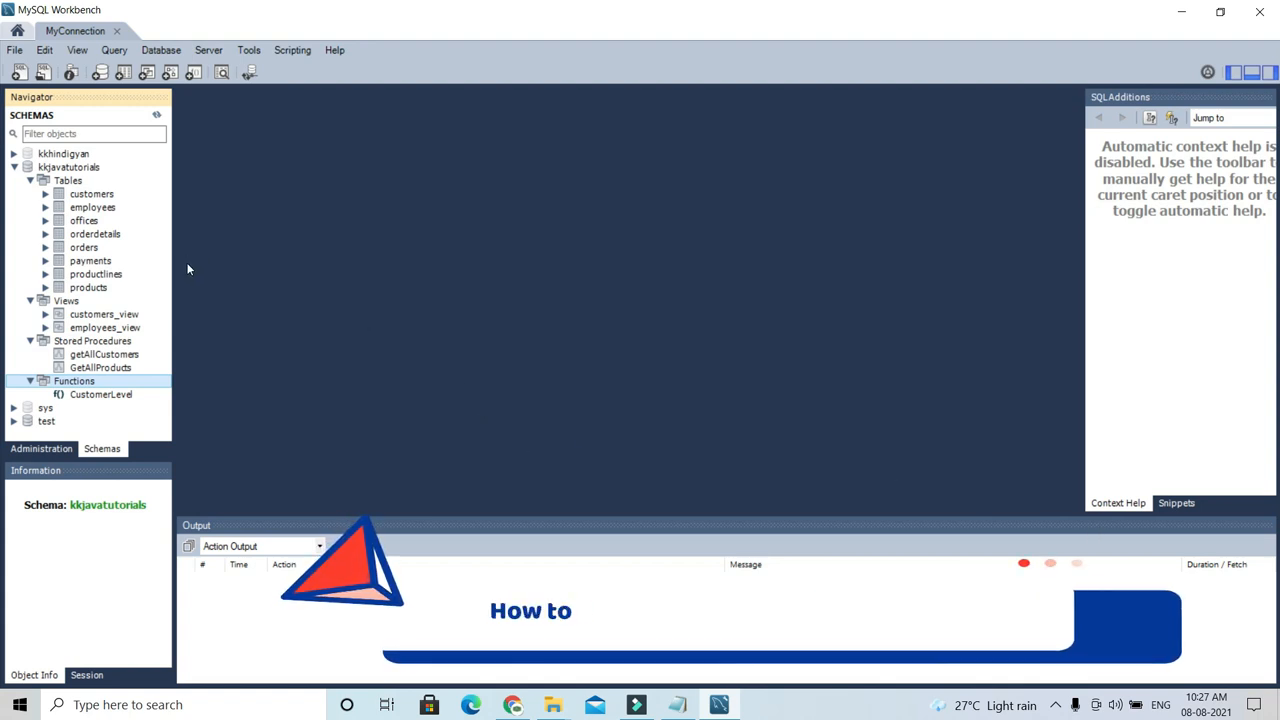
Query the rows of the customers and employees tables in the kkjavatutorials schema.
left_click(70, 168)
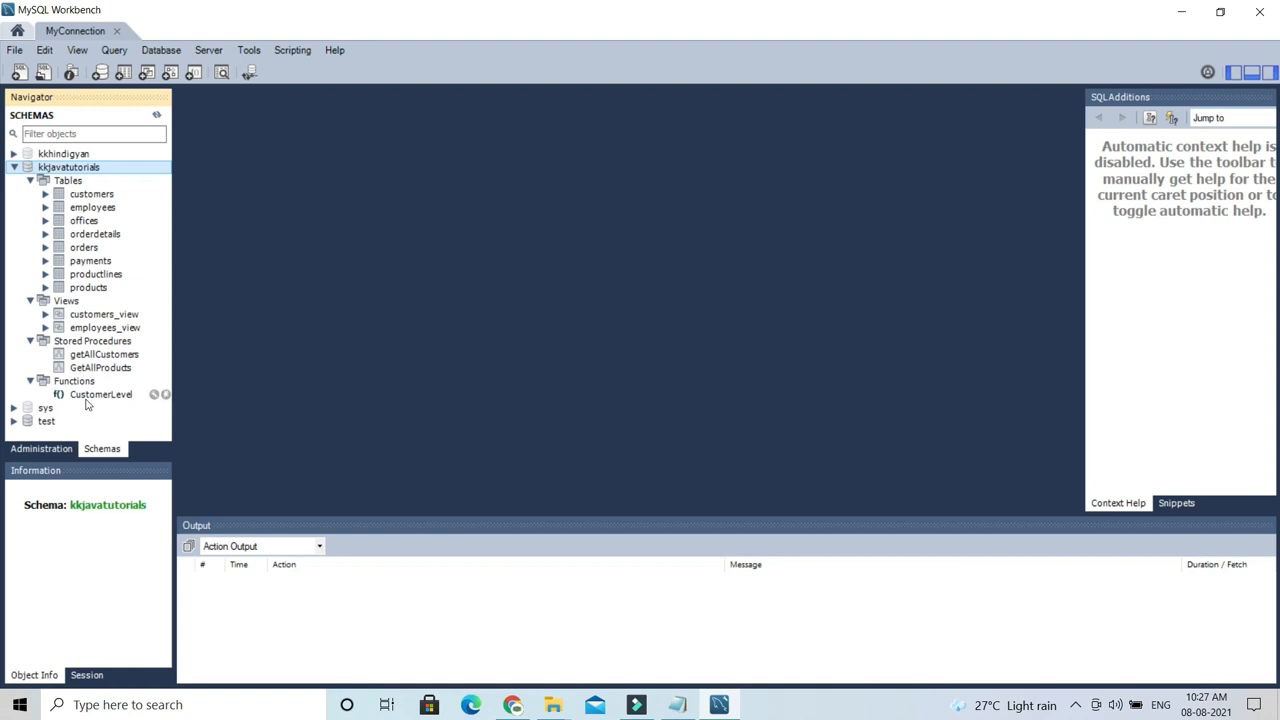
right_click(76, 198)
left_click(140, 204)
right_click(95, 208)
left_click(112, 224)
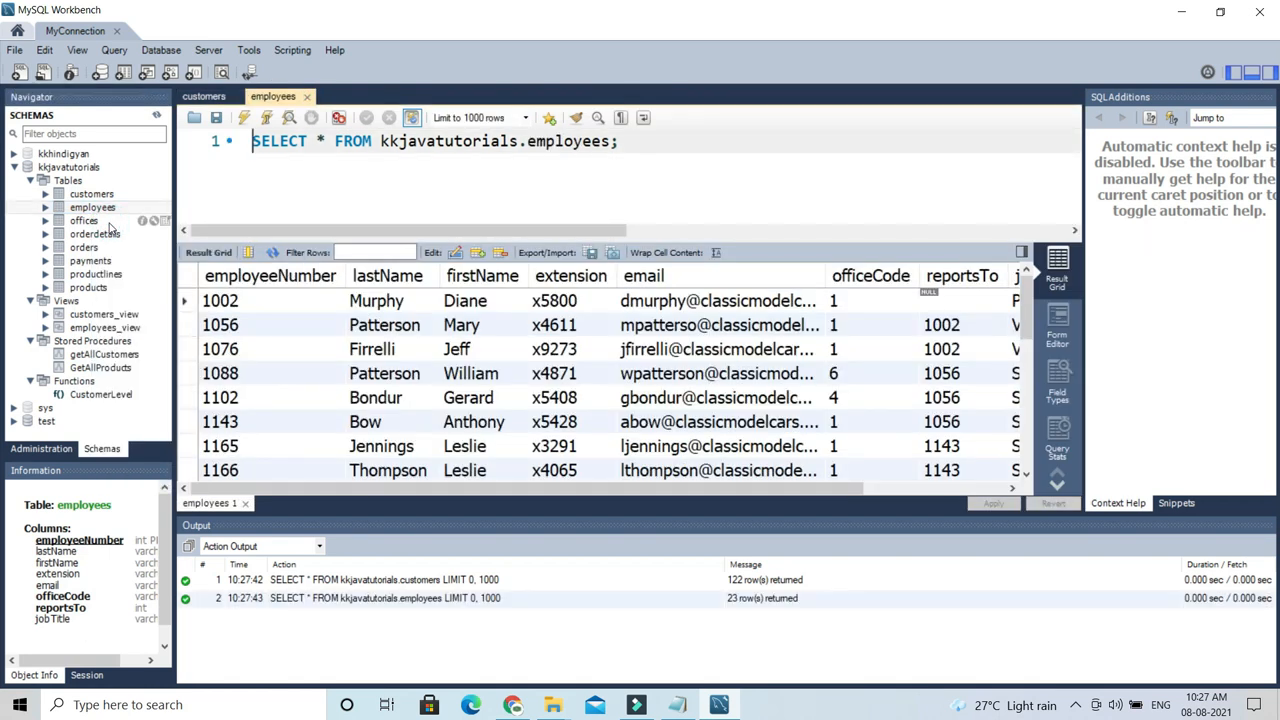
Open Data Export and choose the kkjavatutorials schema with all its tables and views for export.
left_click(82, 168)
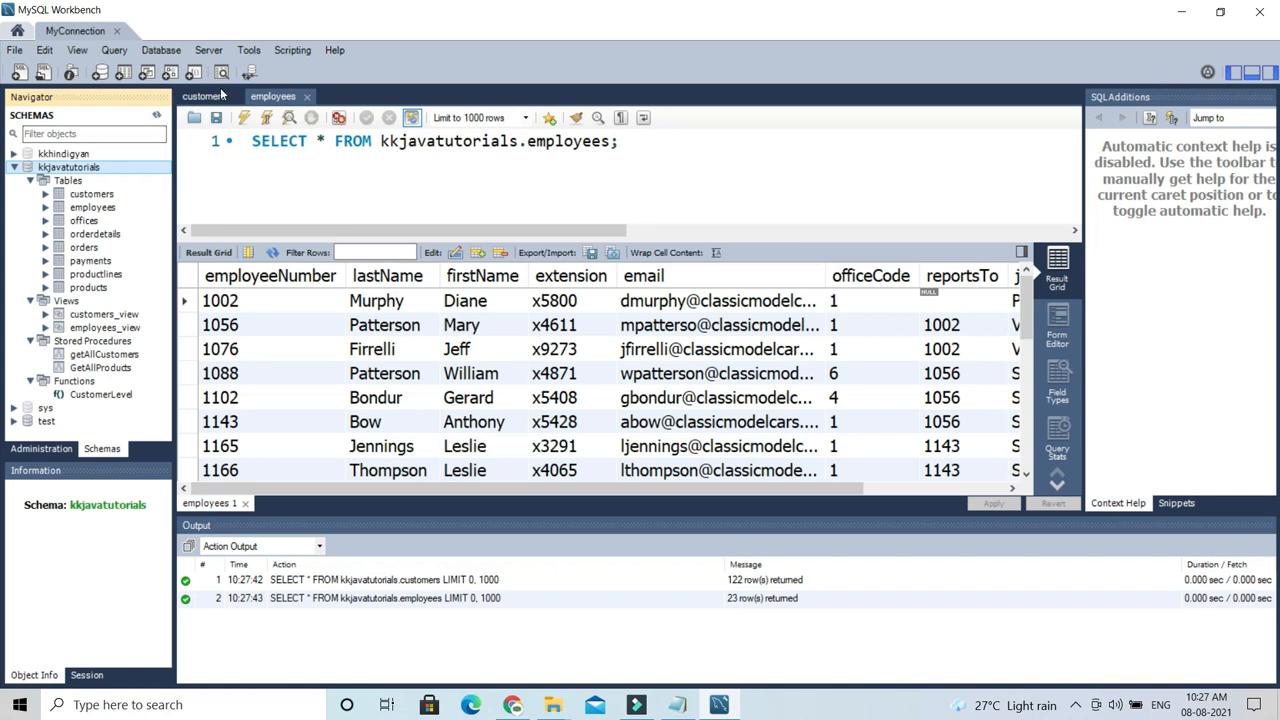
left_click(208, 50)
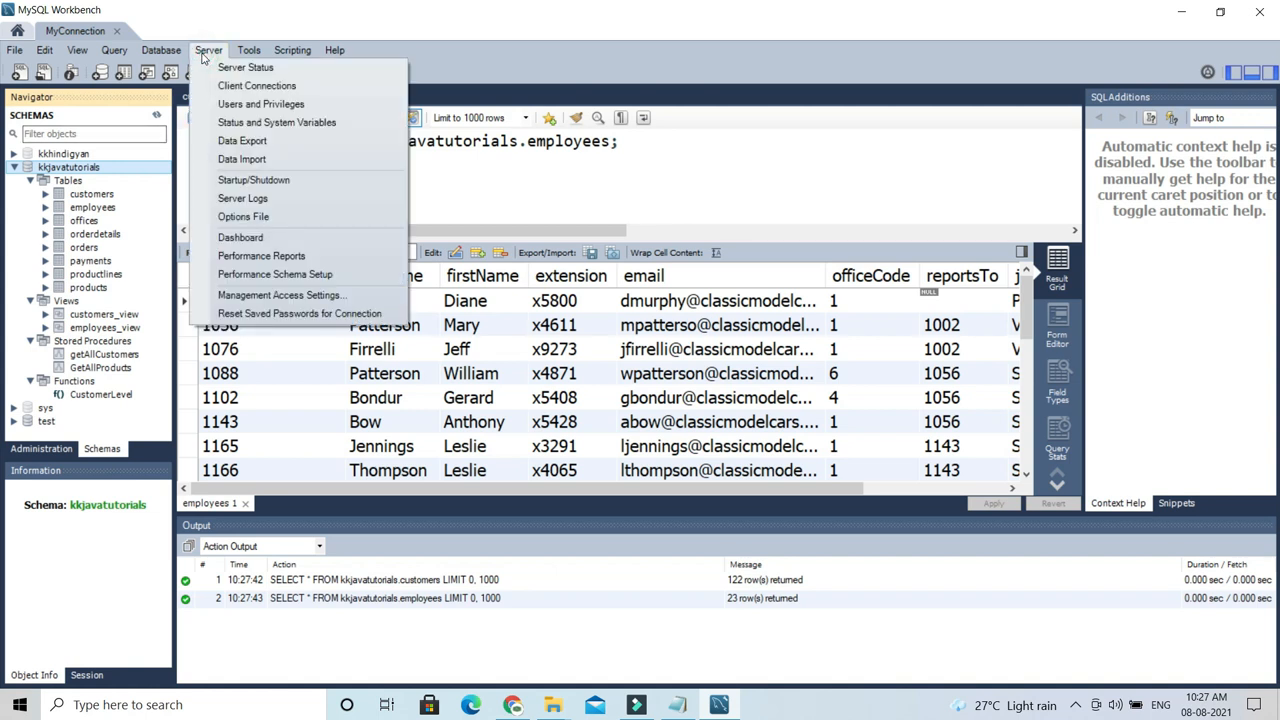
left_click(240, 142)
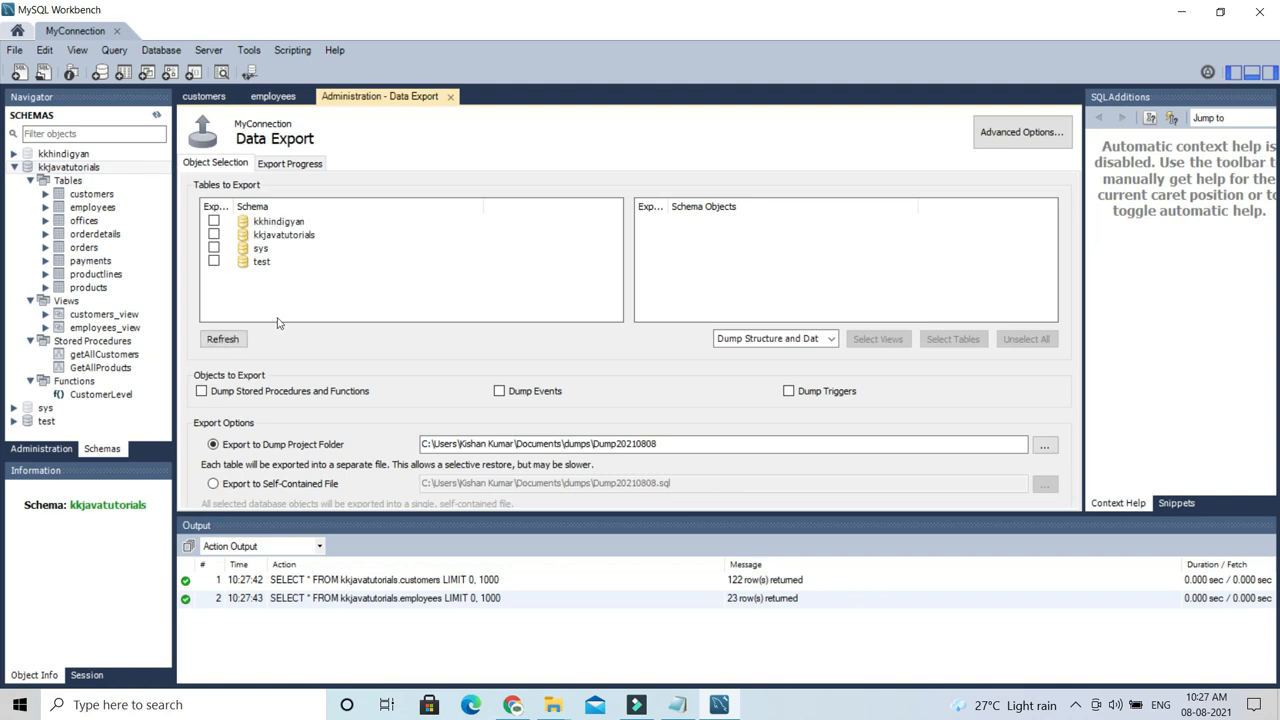
left_click(269, 236)
left_click(213, 234)
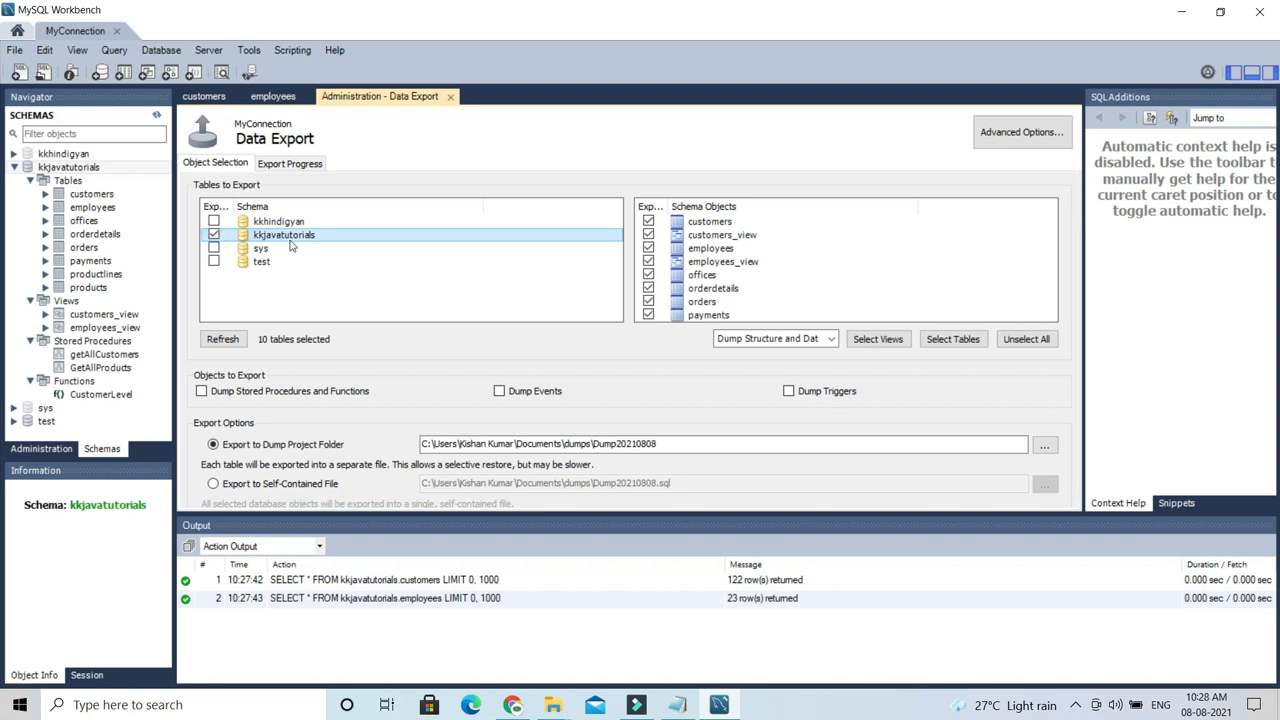
left_click(719, 225)
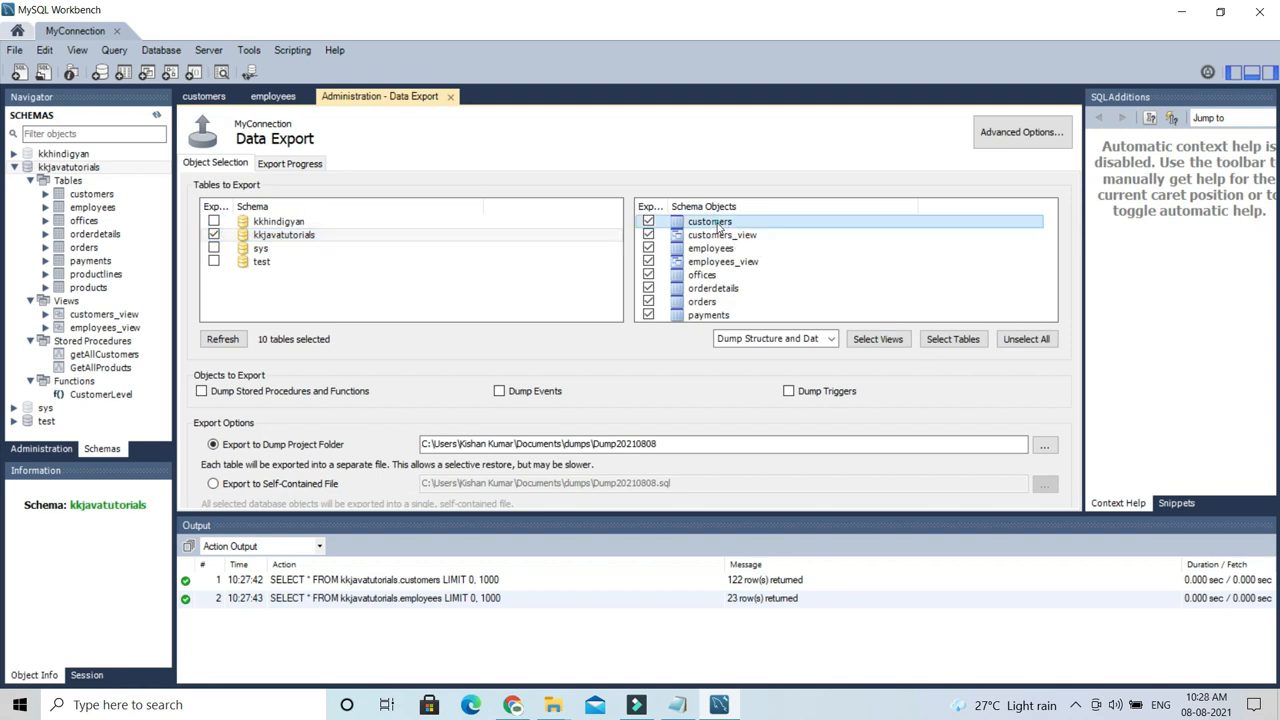
scroll(725, 246, "down", 1)
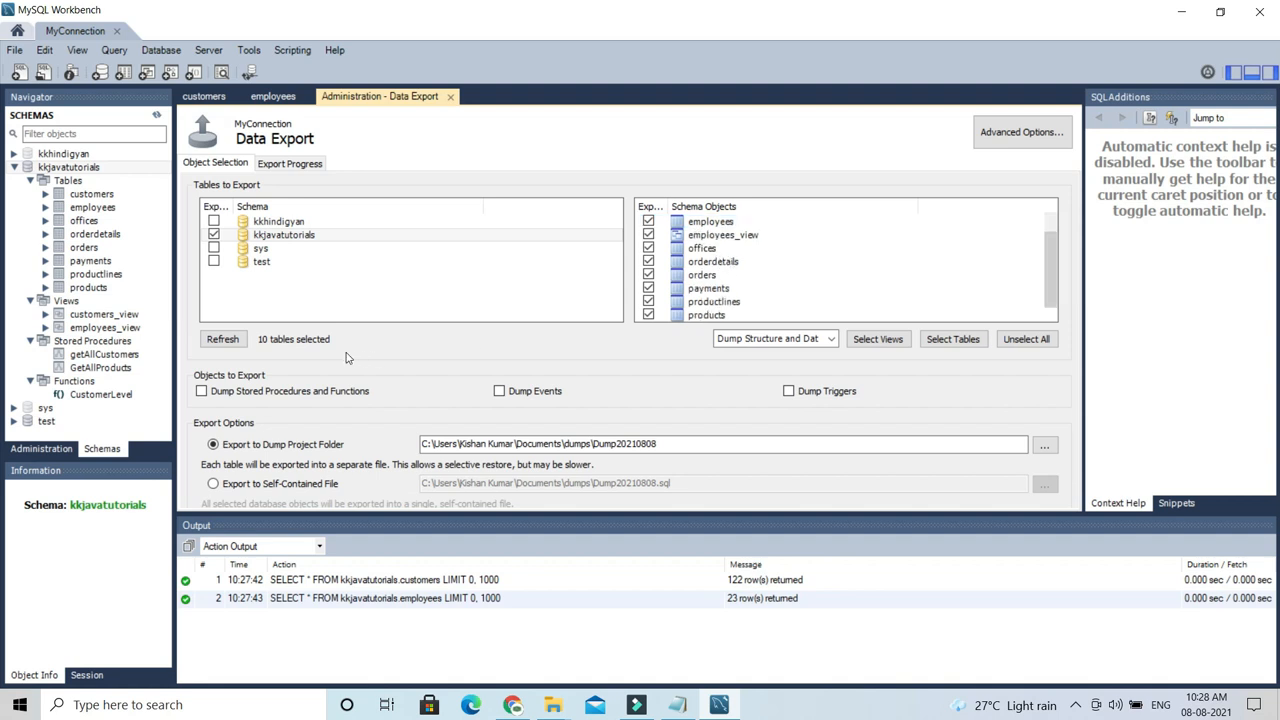
Keep the Dump Structure and Data option and include stored procedures and functions in the export.
left_click(830, 342)
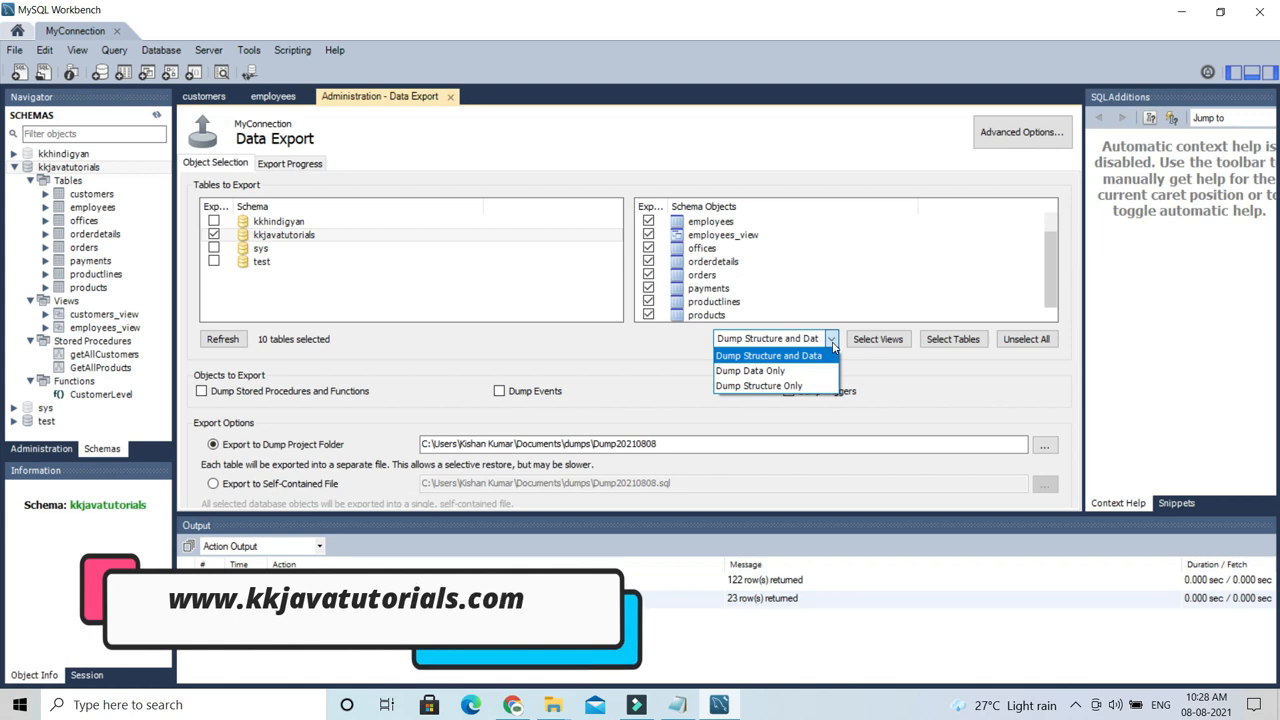
left_click(868, 387)
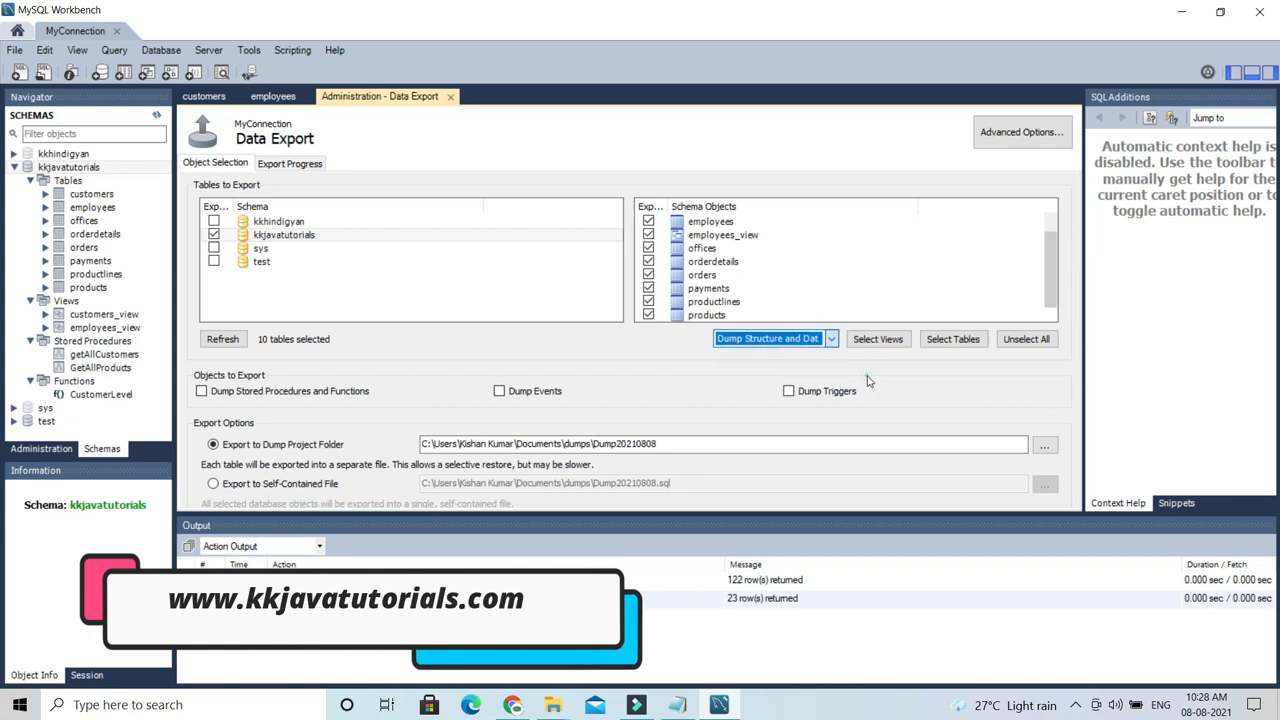
left_click(201, 392)
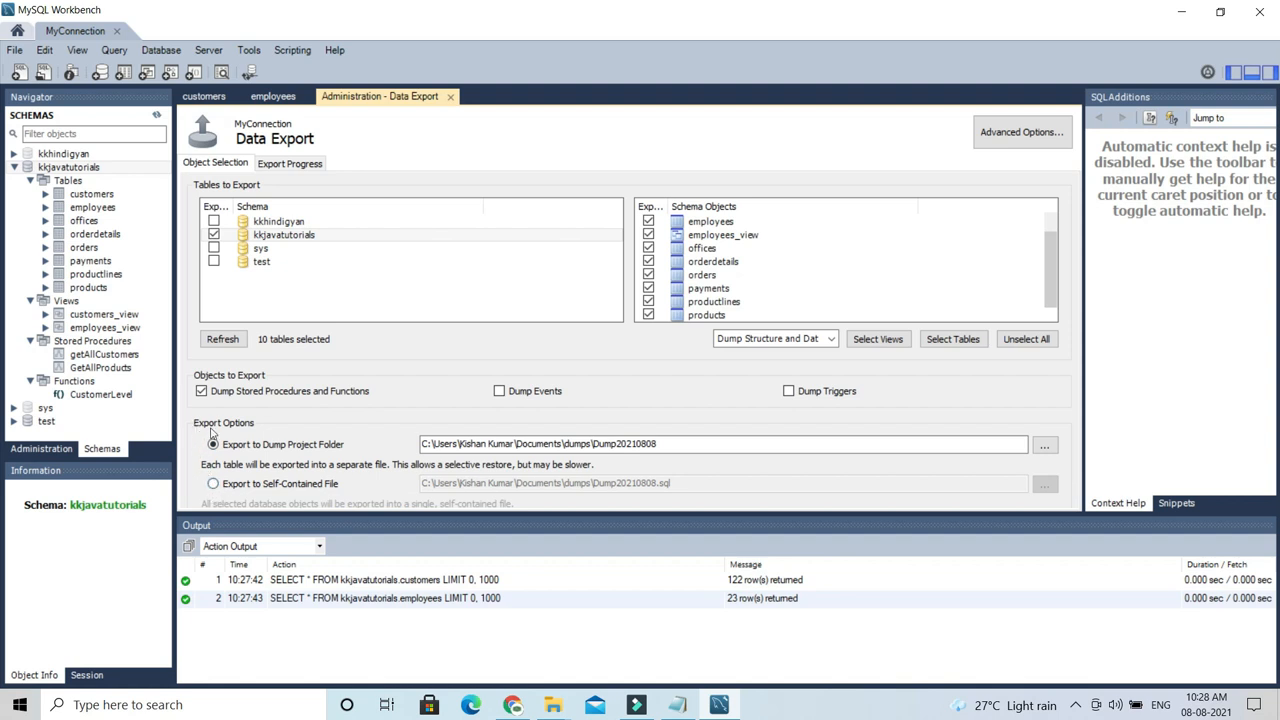
Set the export target to a self-contained file named myscript in the desktop's Script folder and run the export.
left_click(213, 485)
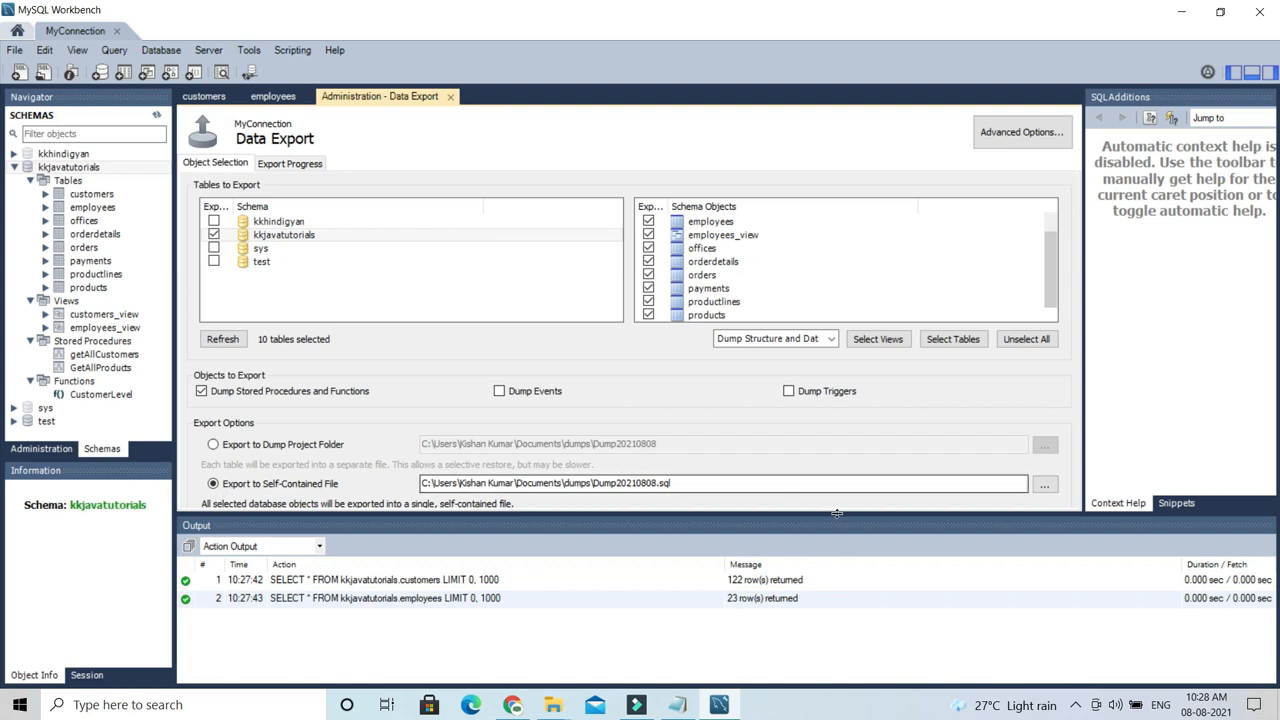
left_click(1044, 485)
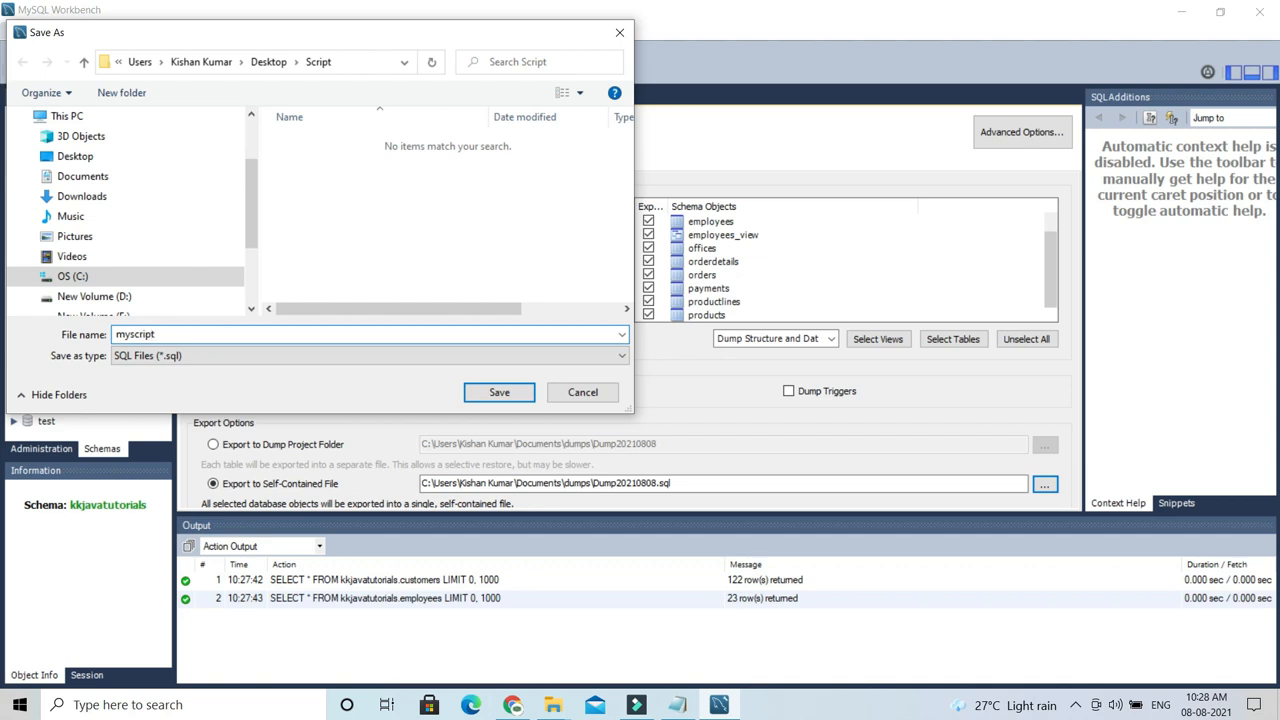
left_click(497, 393)
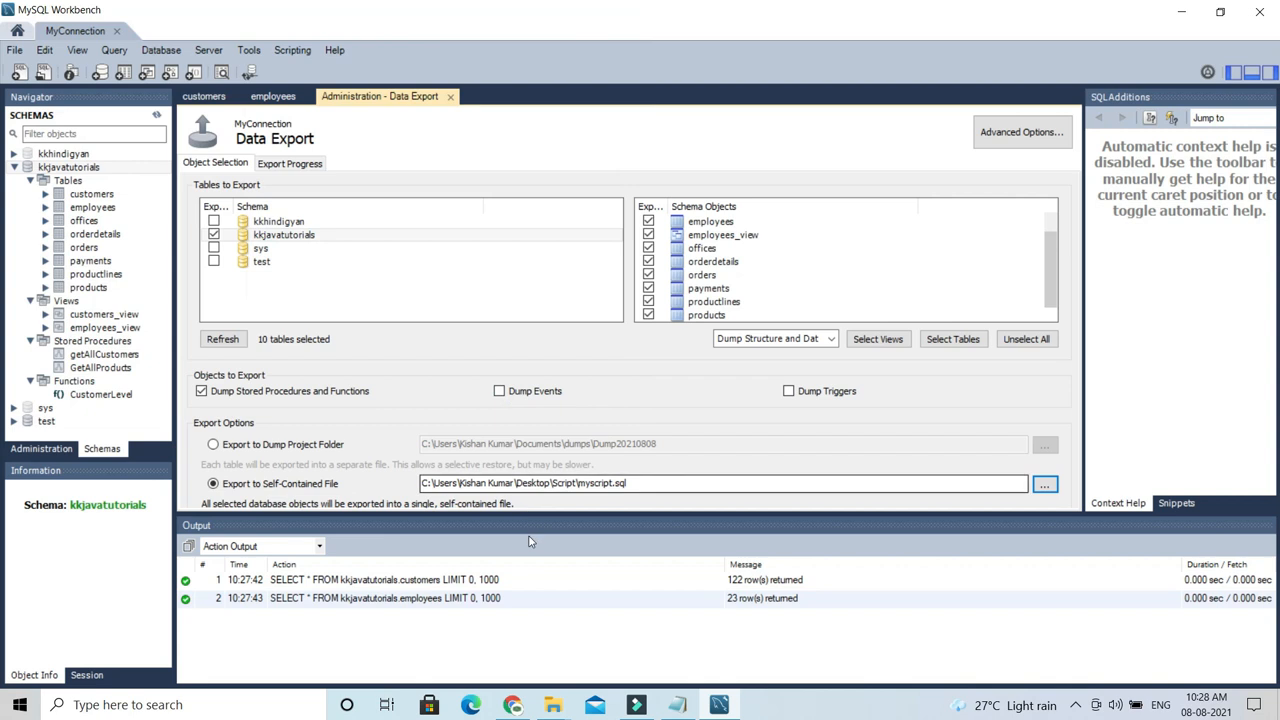
left_click(290, 164)
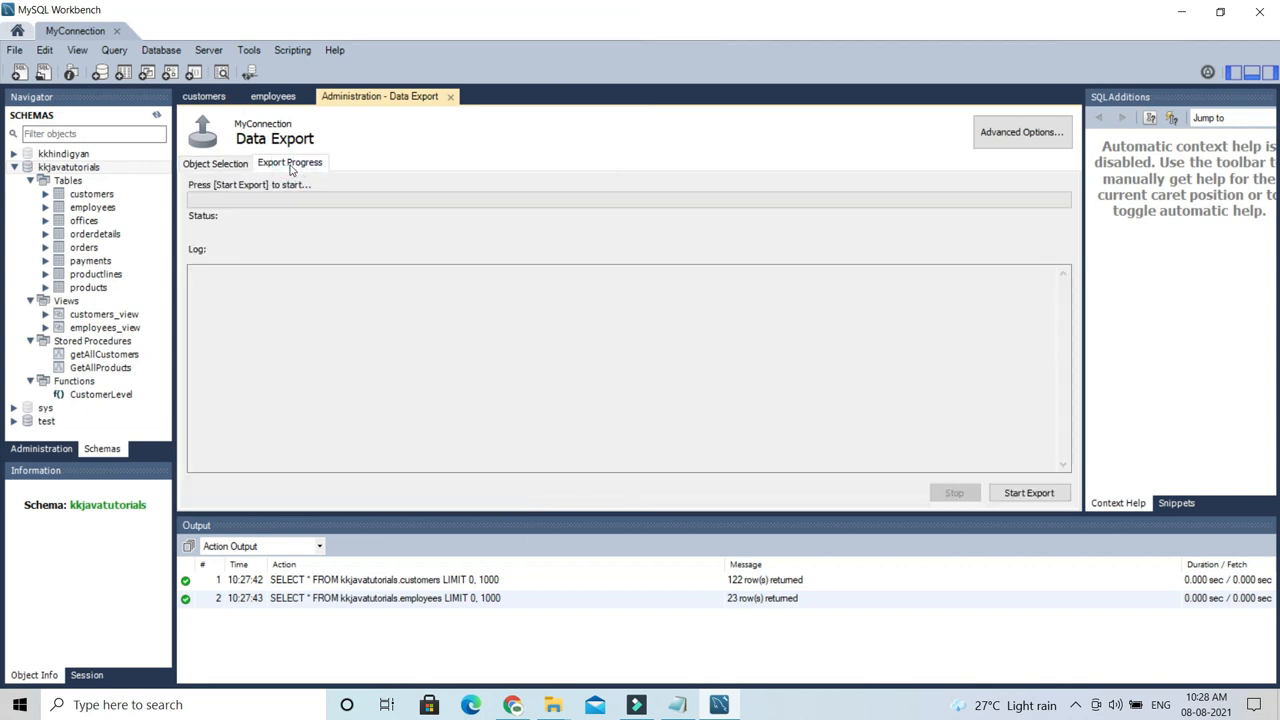
left_click(1033, 494)
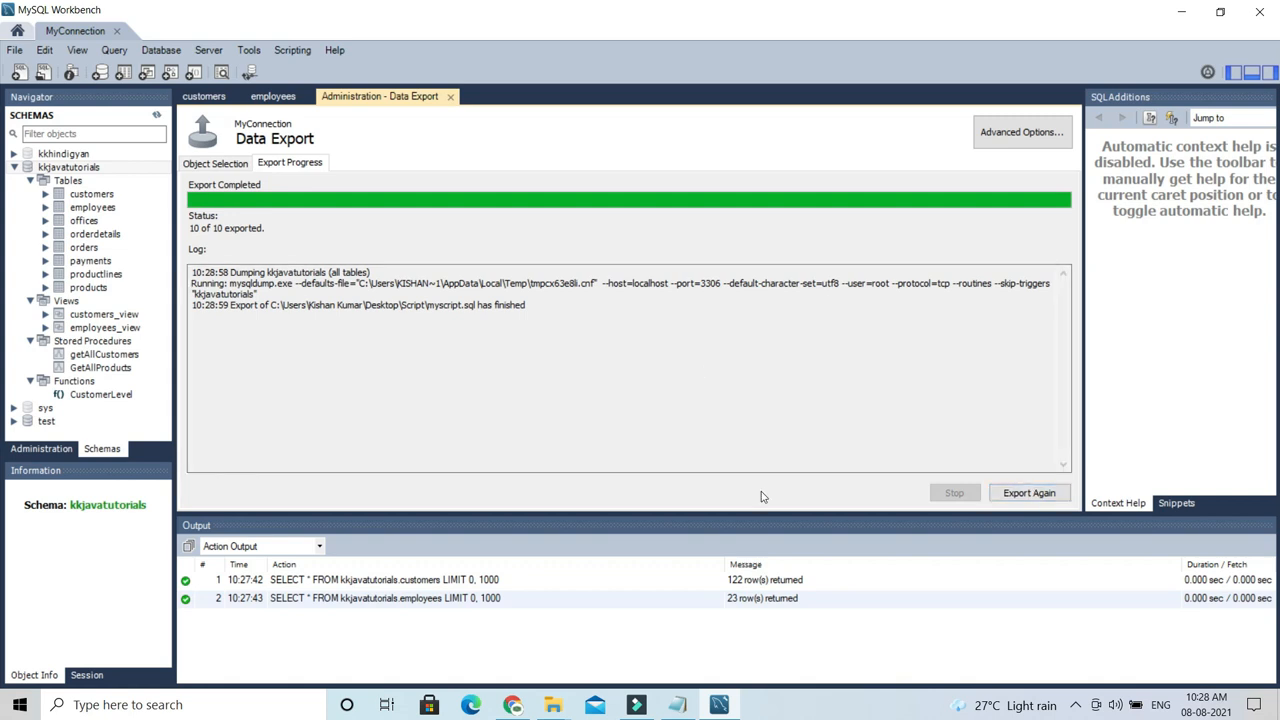
Open the exported myscript.sql from the desktop's Script folder in Notepad++.
key("super+d")
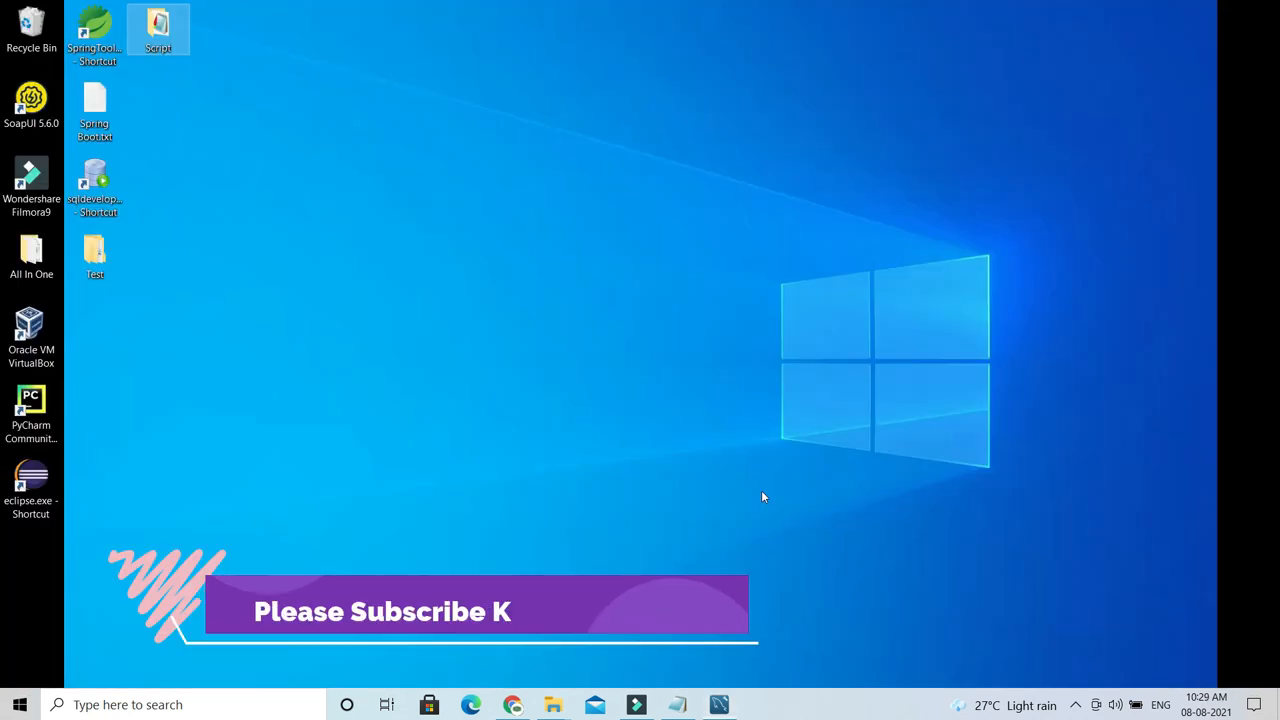
double_click(157, 30)
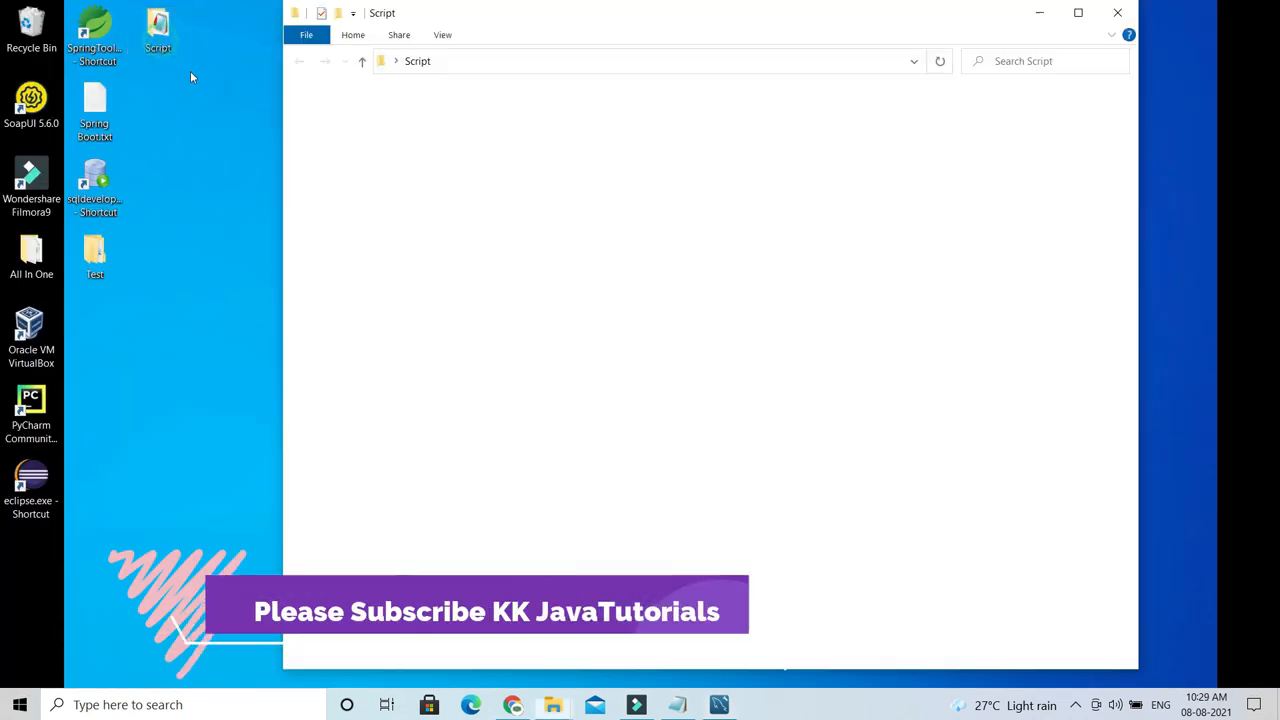
left_click(472, 124)
right_click(472, 122)
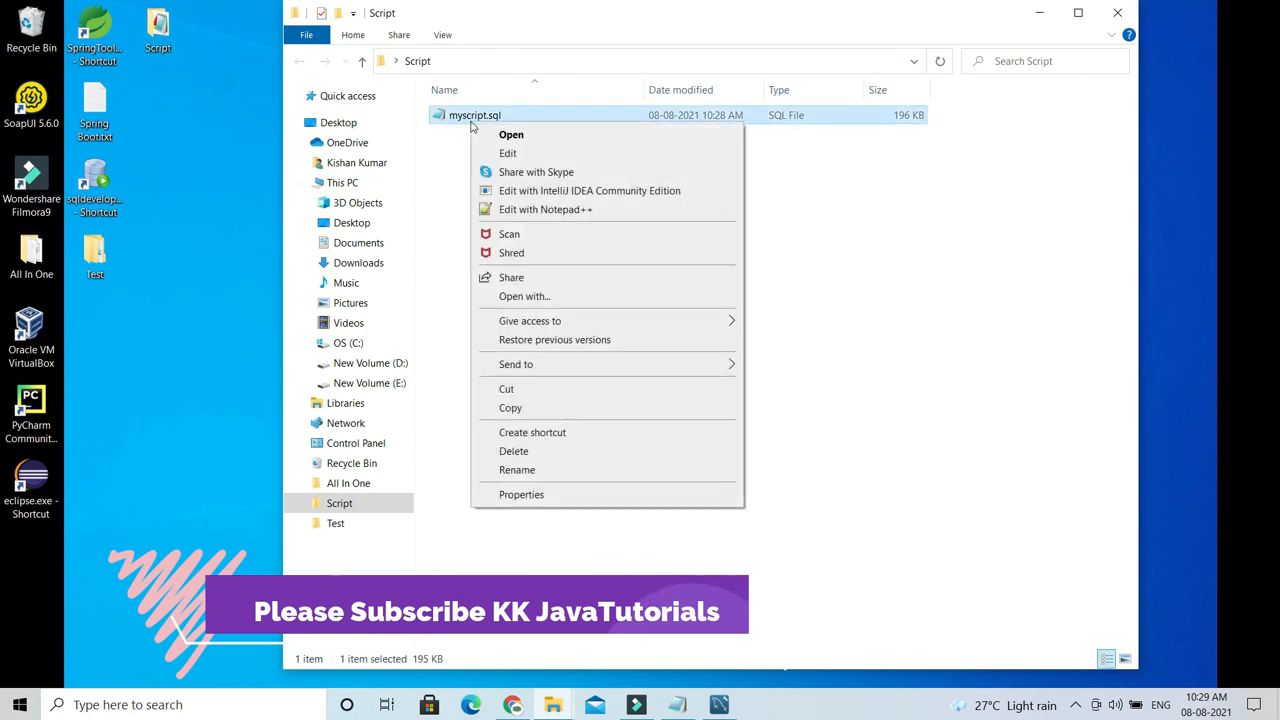
left_click(529, 209)
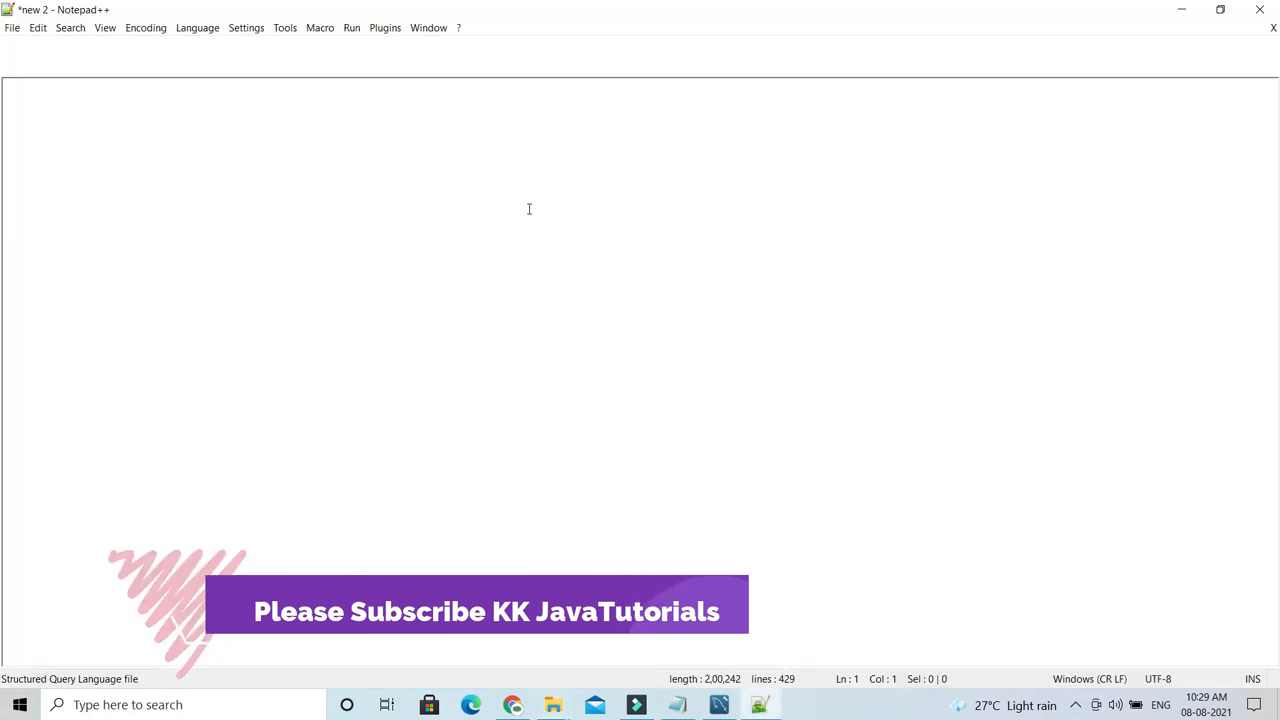
Look through the table definitions and dumped data in myscript.sql.
left_click(560, 232)
scroll(693, 255, "down", 16)
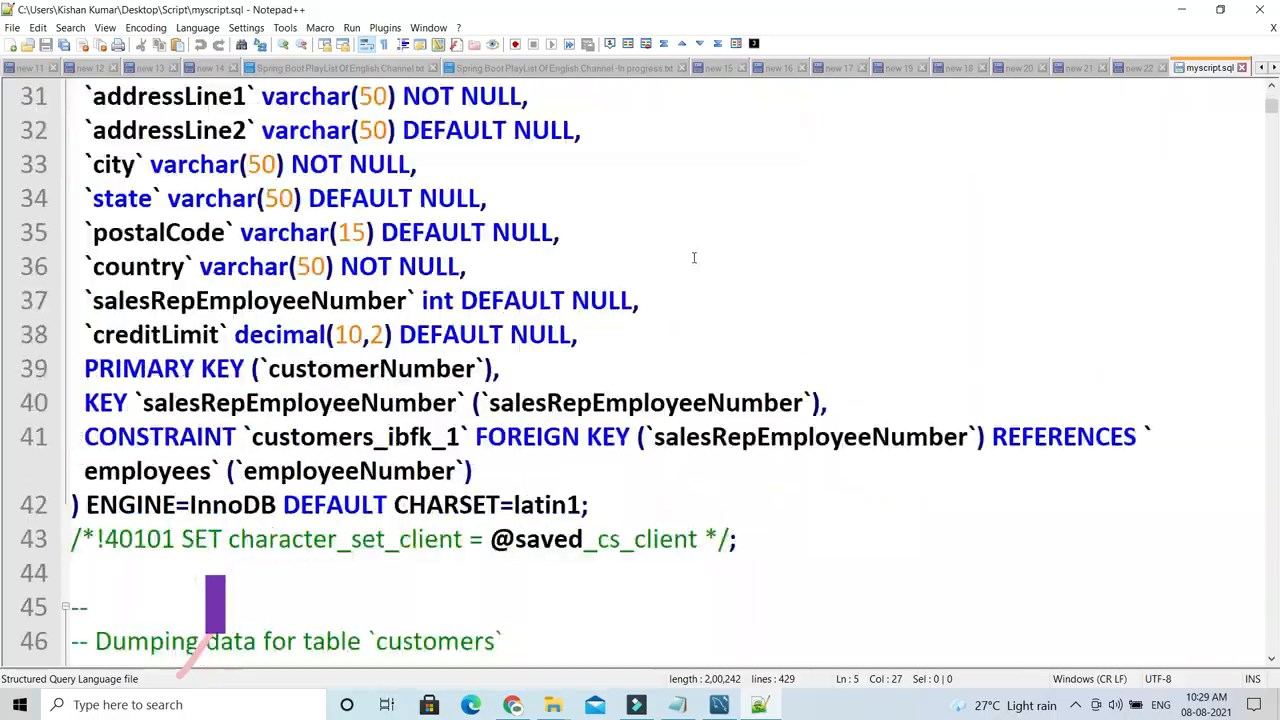
scroll(693, 258, "down", 10)
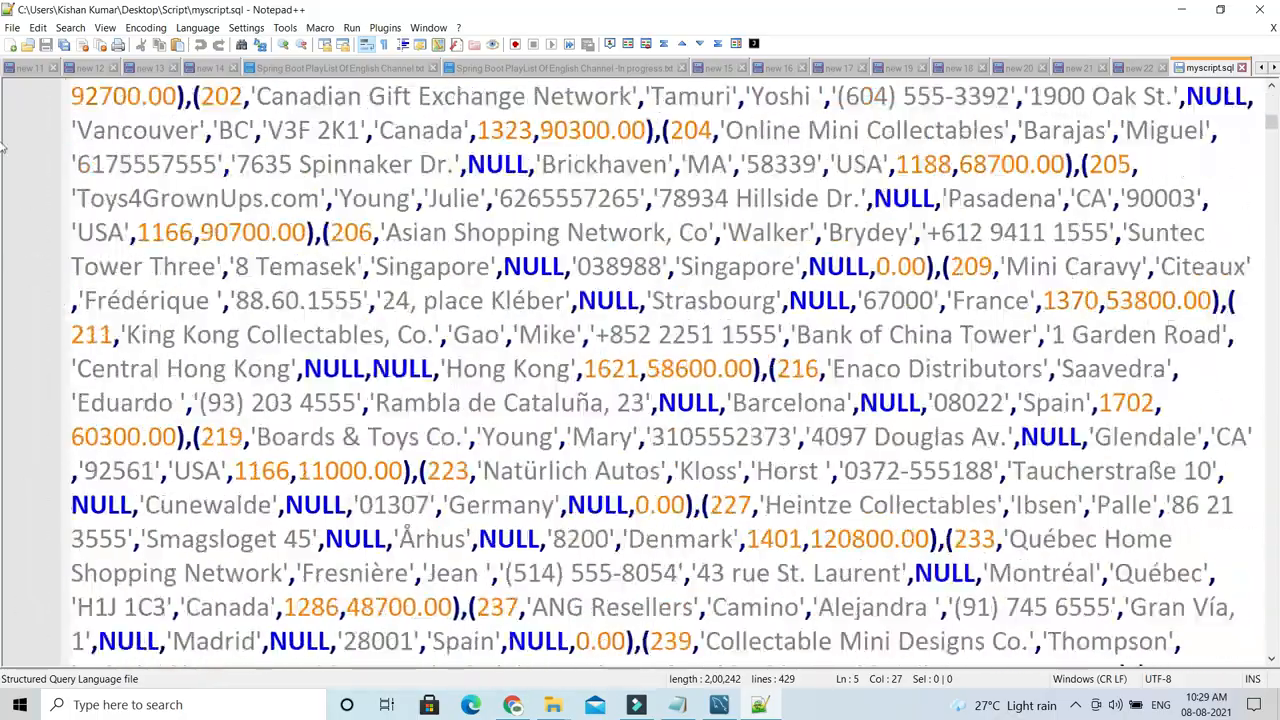
left_click_drag(1274, 120, 1271, 554)
Return to MySQL Workbench and close the Data Export page.
left_click(1190, 9)
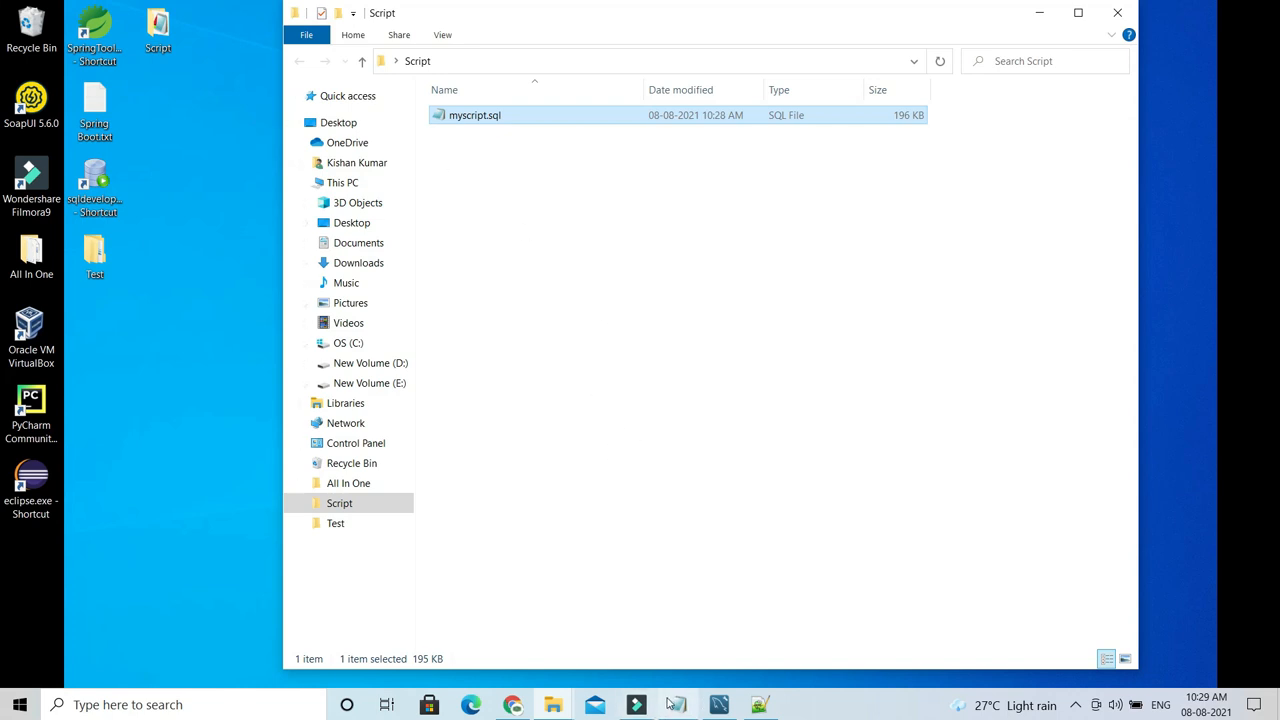
left_click(718, 706)
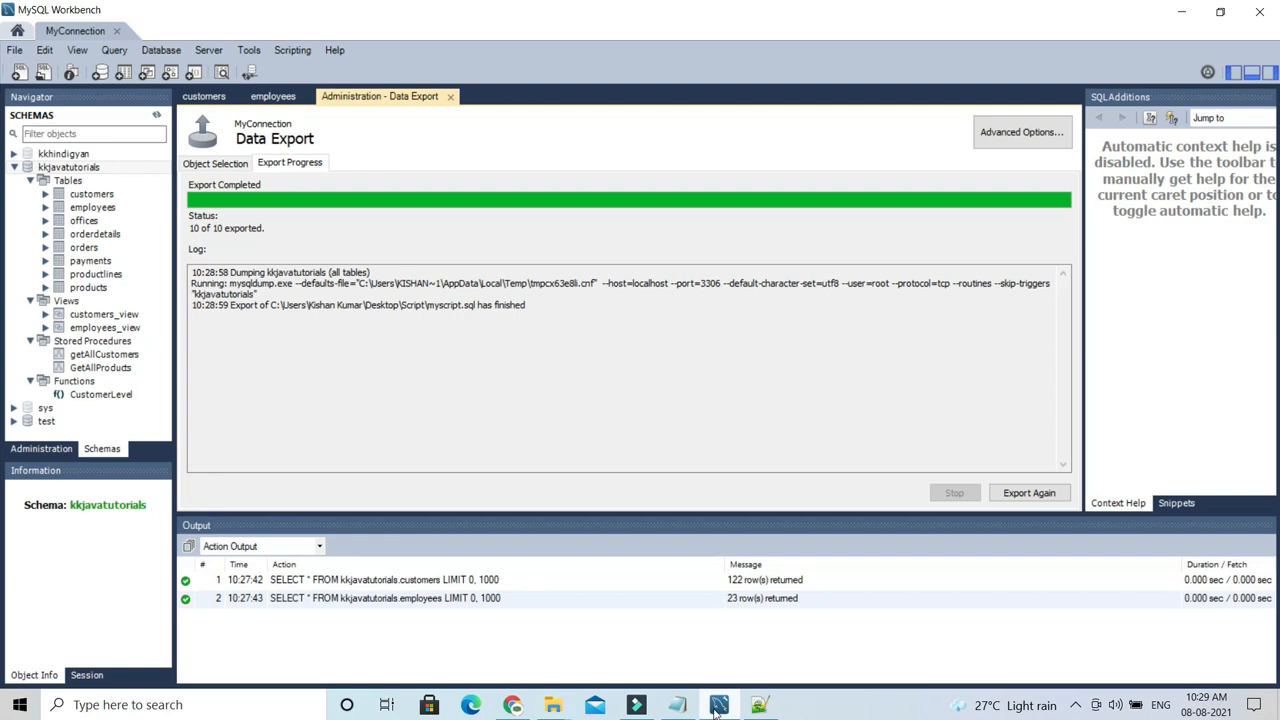
left_click(450, 97)
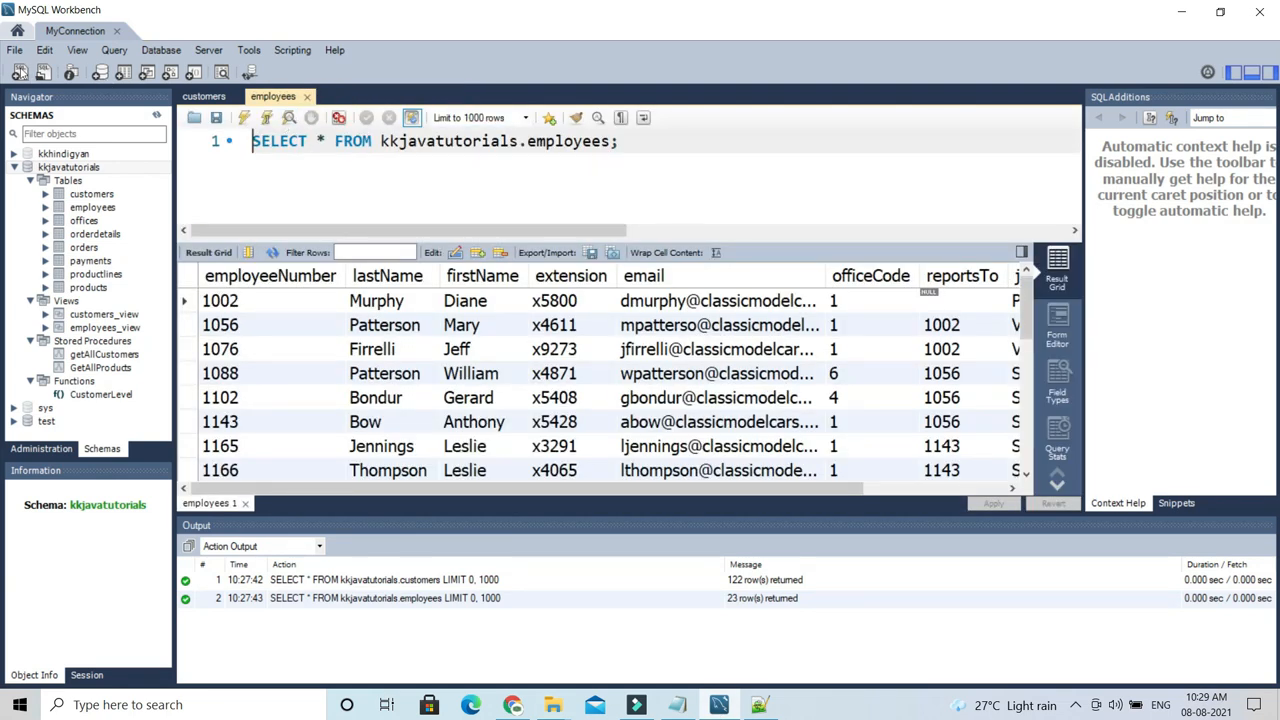
left_click(14, 51)
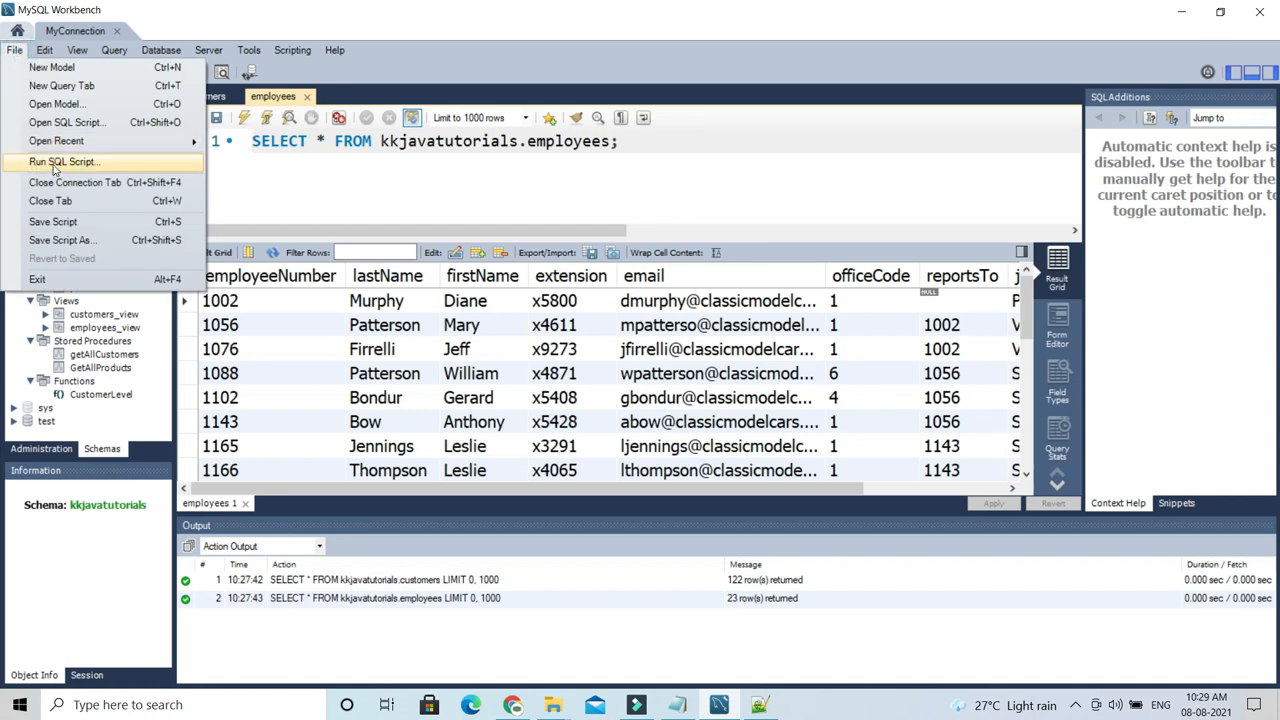
left_click(130, 705)
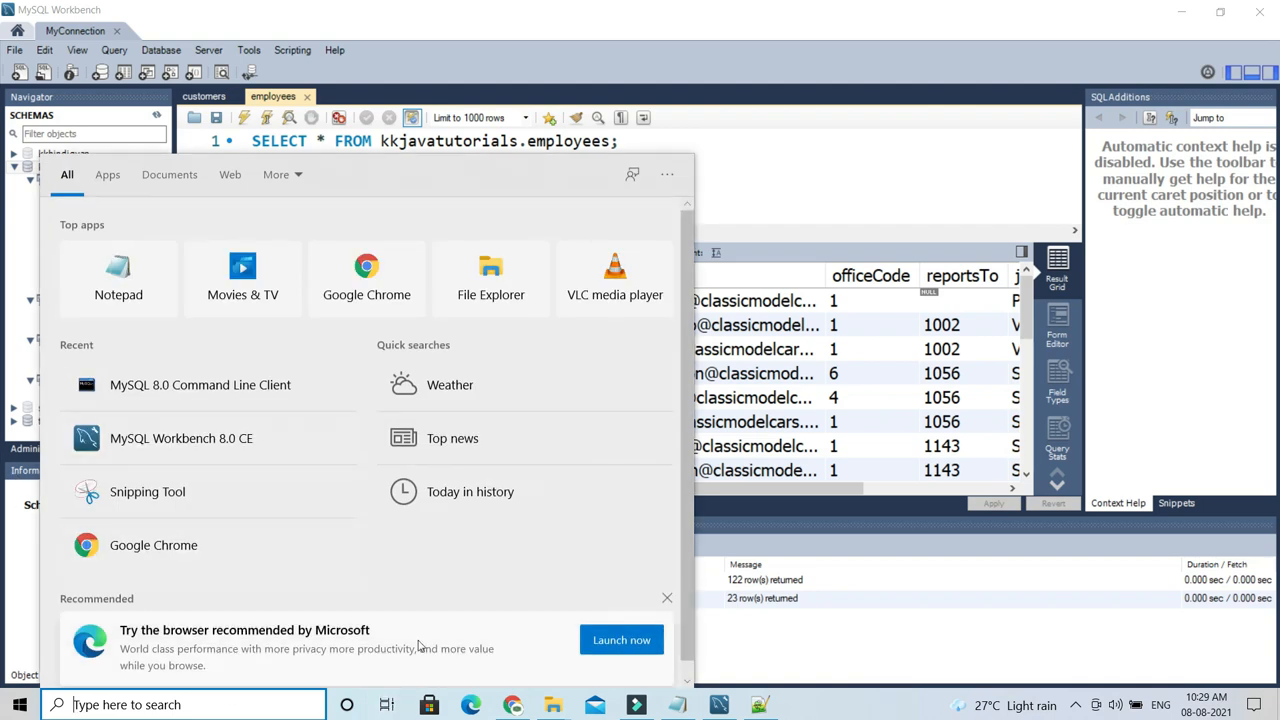
left_click(786, 165)
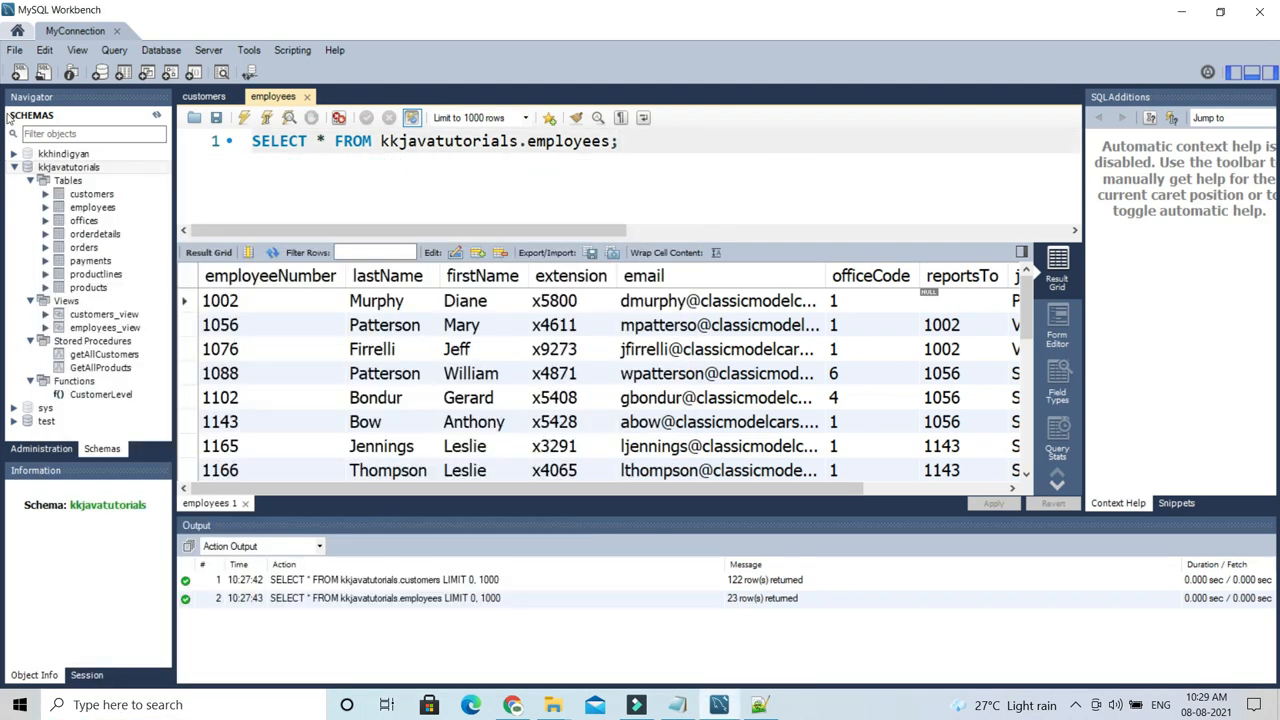
Preview myscript.sql with Run SQL Script, check the available default schemas, and cancel without running it.
left_click(16, 51)
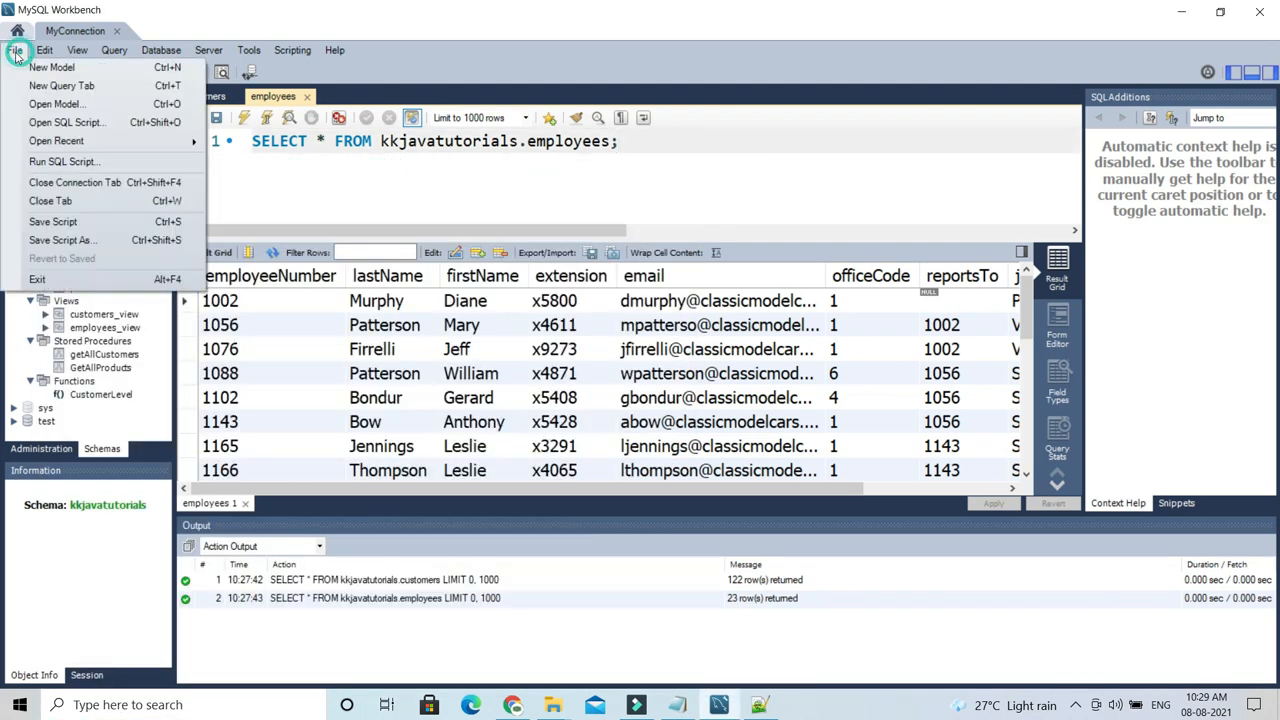
left_click(57, 163)
left_click(197, 143)
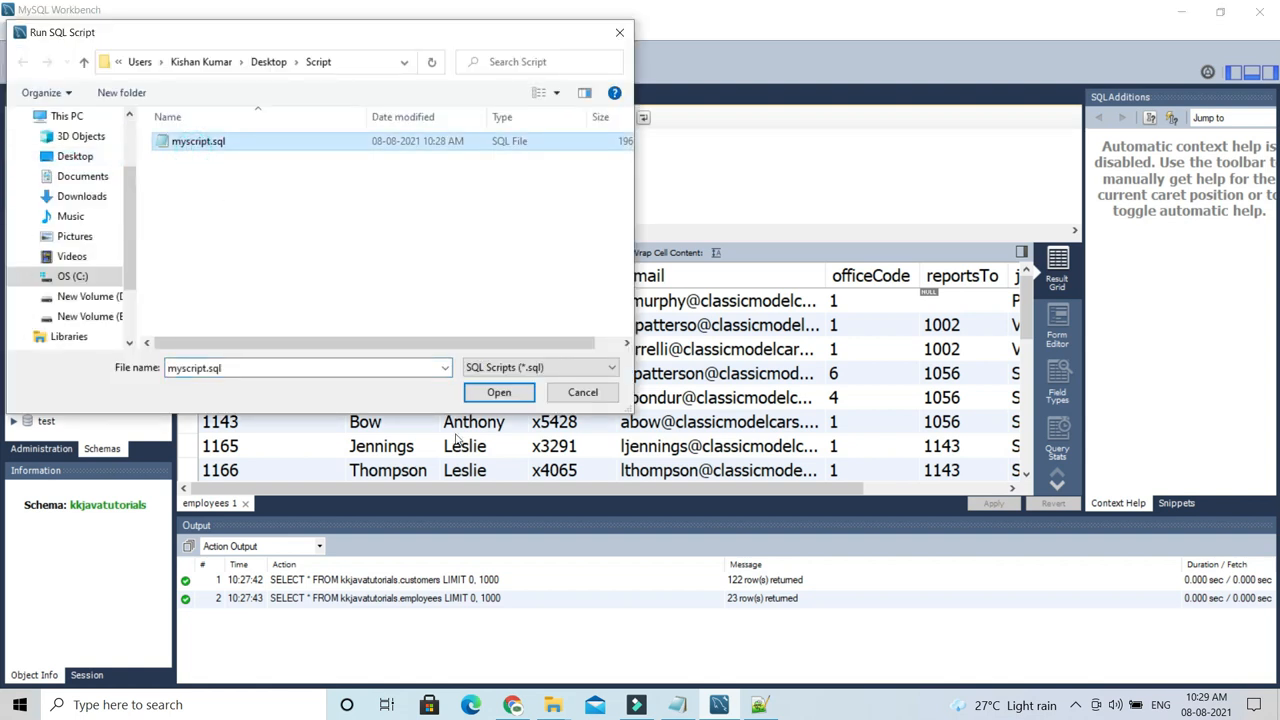
left_click(500, 393)
left_click(690, 487)
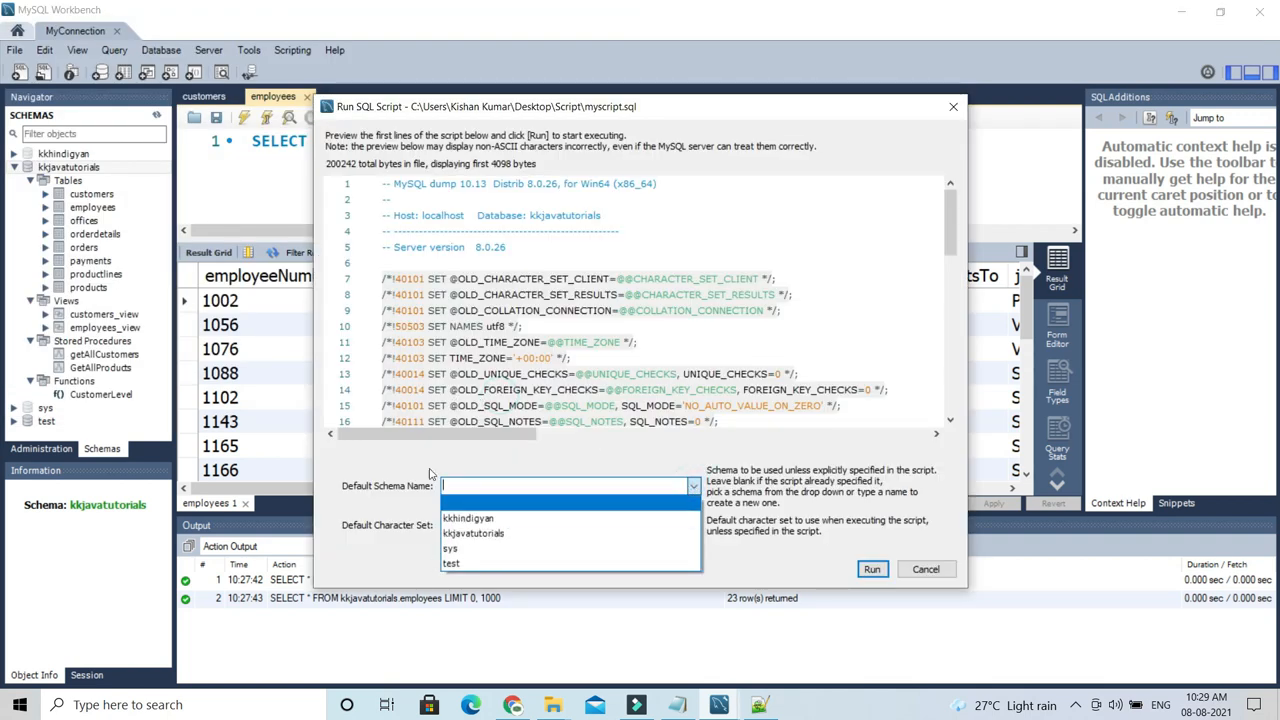
left_click(935, 576)
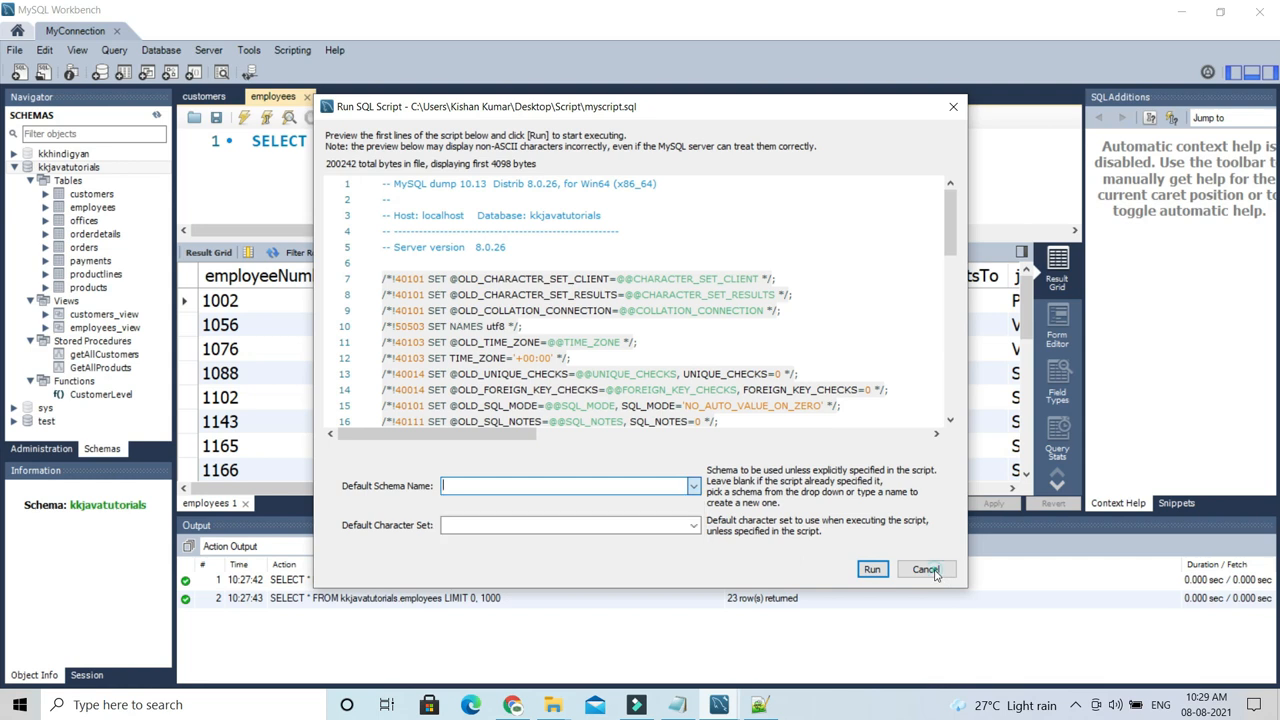
left_click(930, 572)
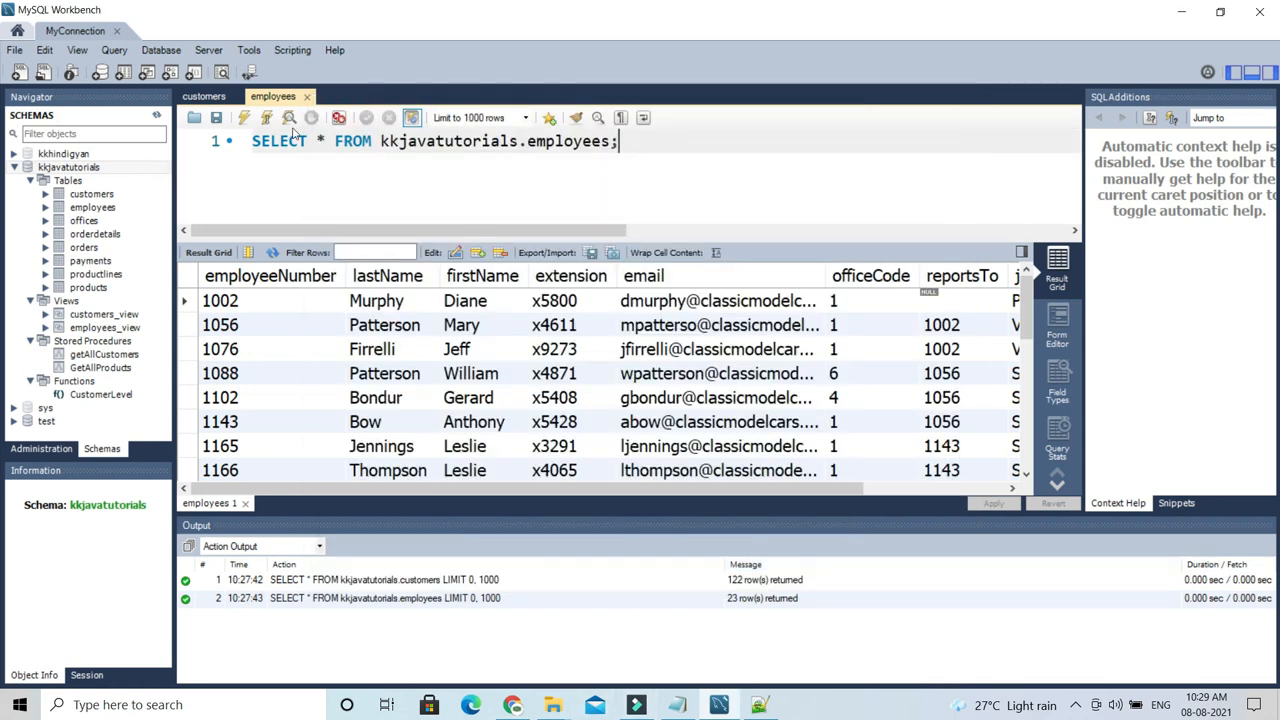
Open the About Workbench information to check the installed version.
left_click(334, 50)
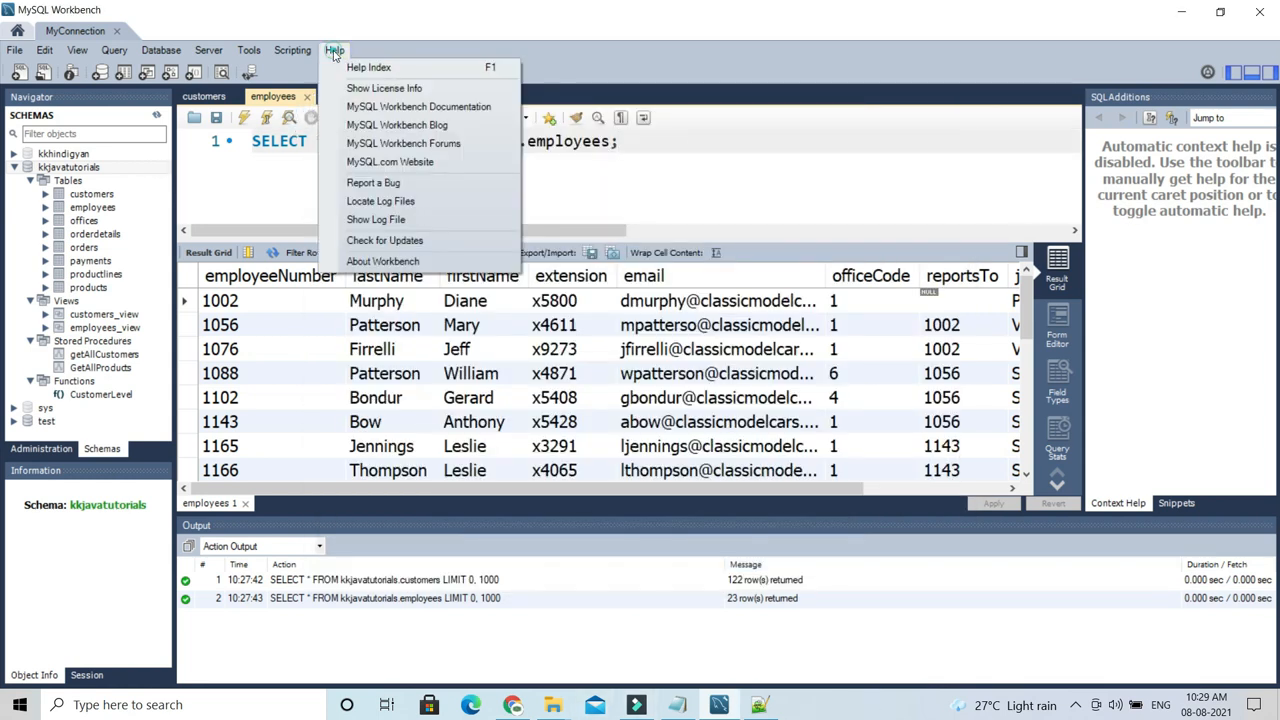
left_click(383, 262)
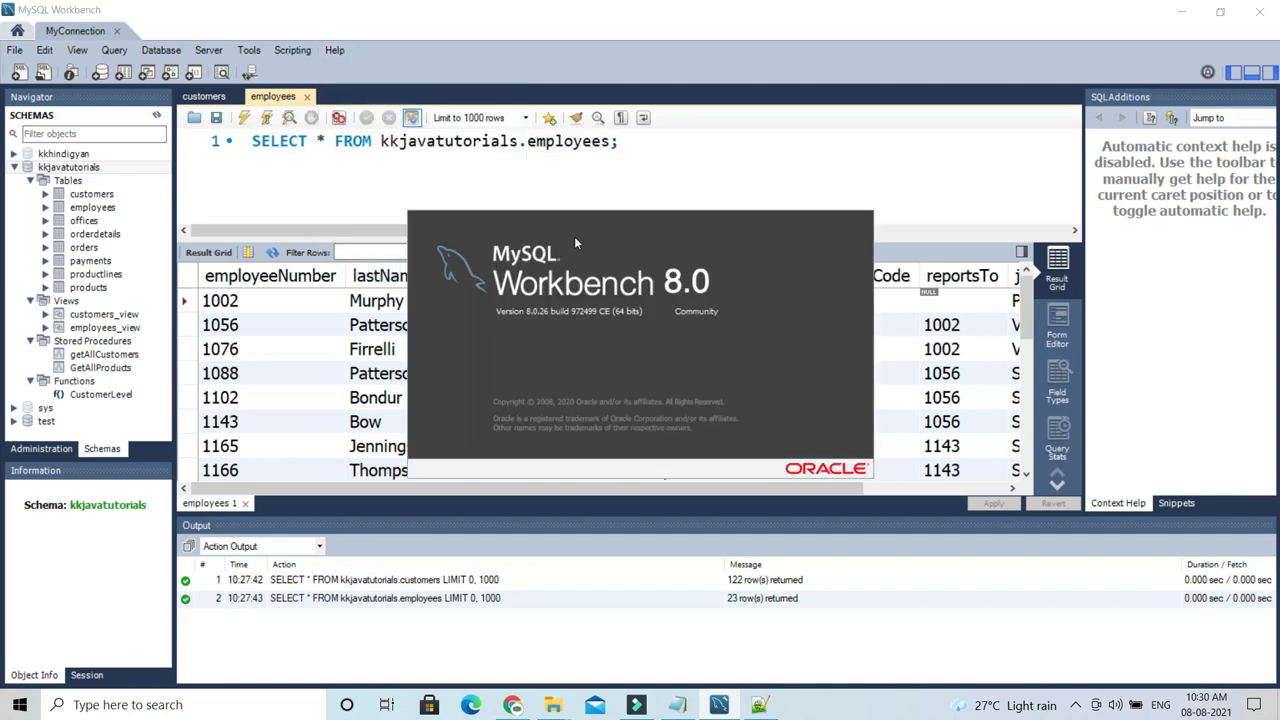
Close the About information, then open MySQL 8.0 Command Line Client and log in with the account password.
left_click(621, 190)
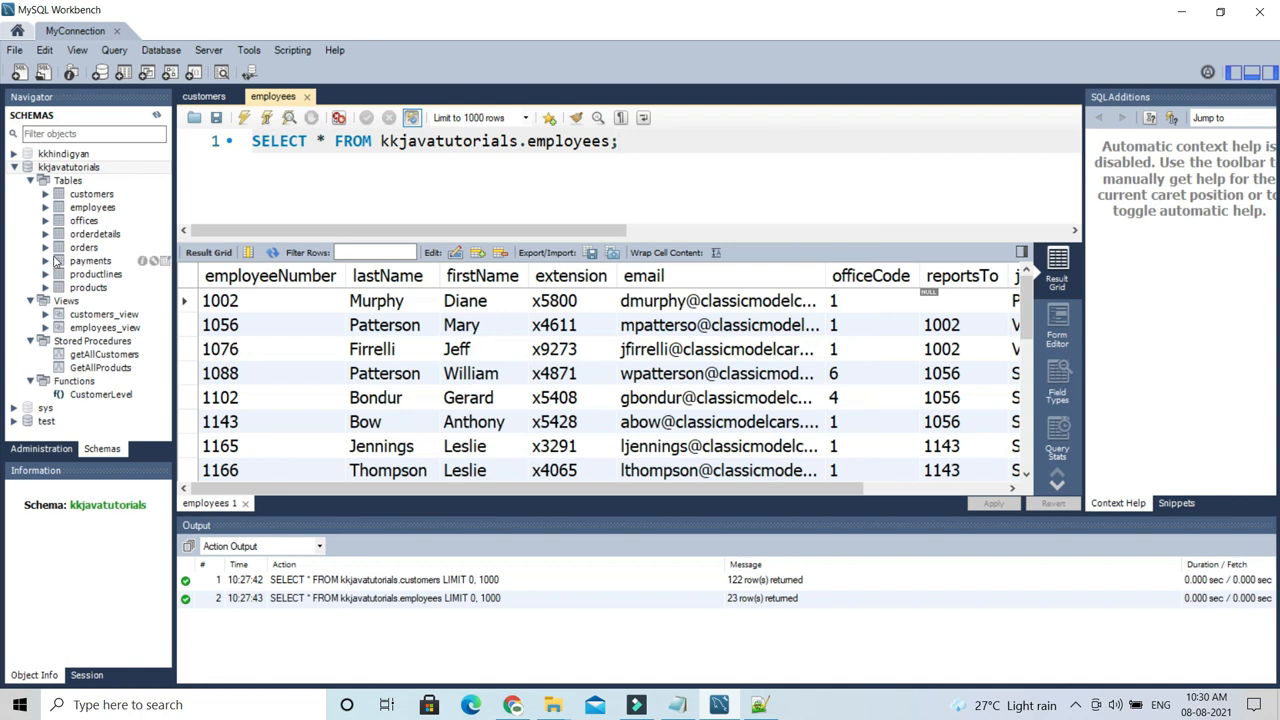
key("super")
type("mysql")
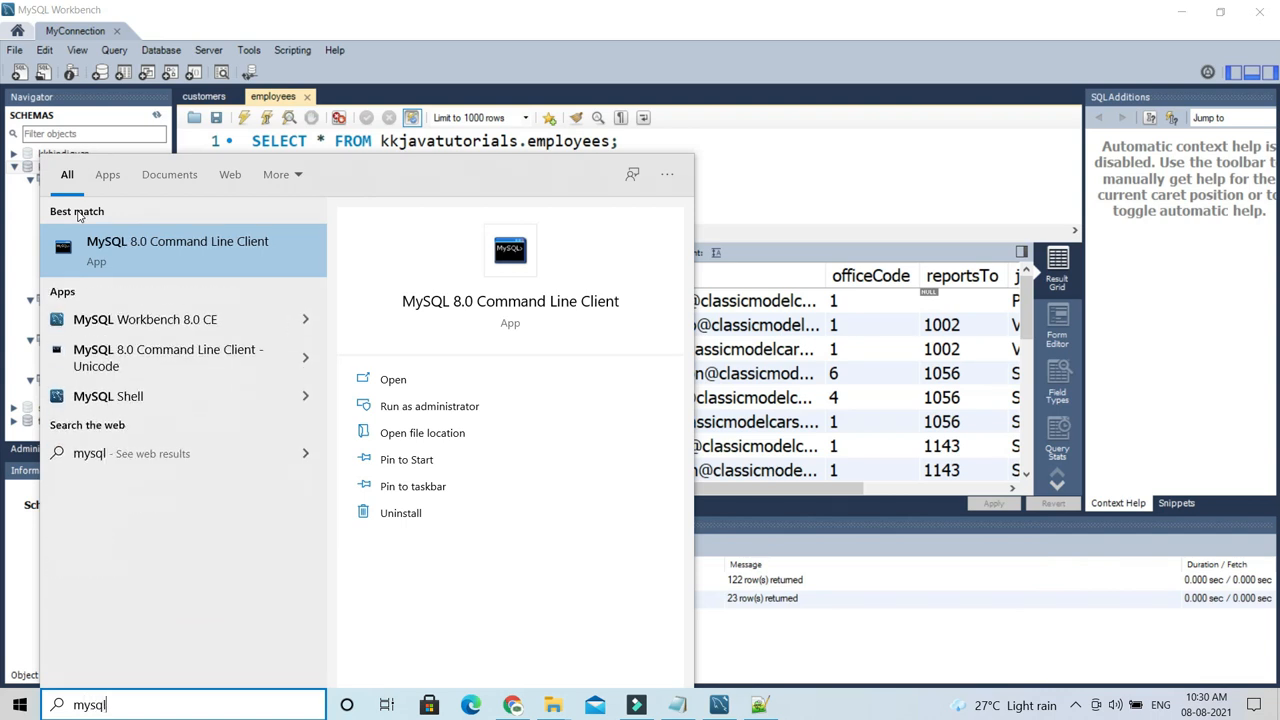
left_click(190, 252)
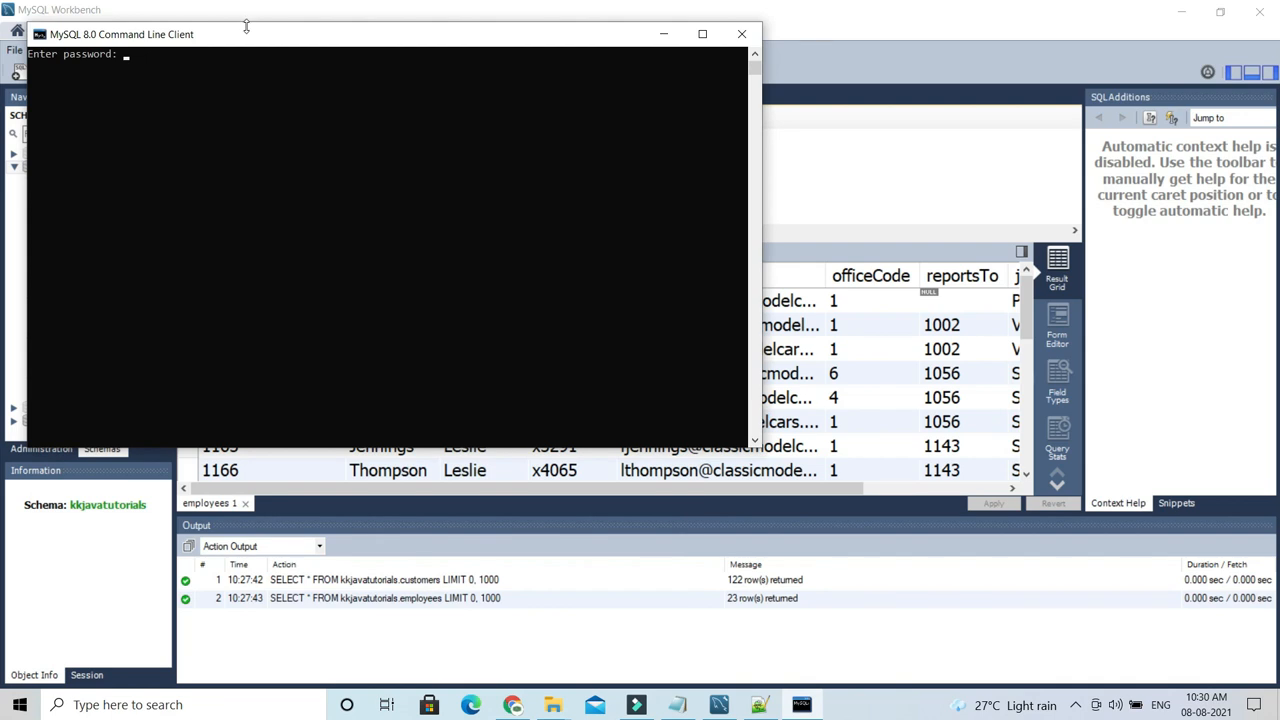
left_click_drag(250, 40, 452, 82)
type("****")
key("Return")
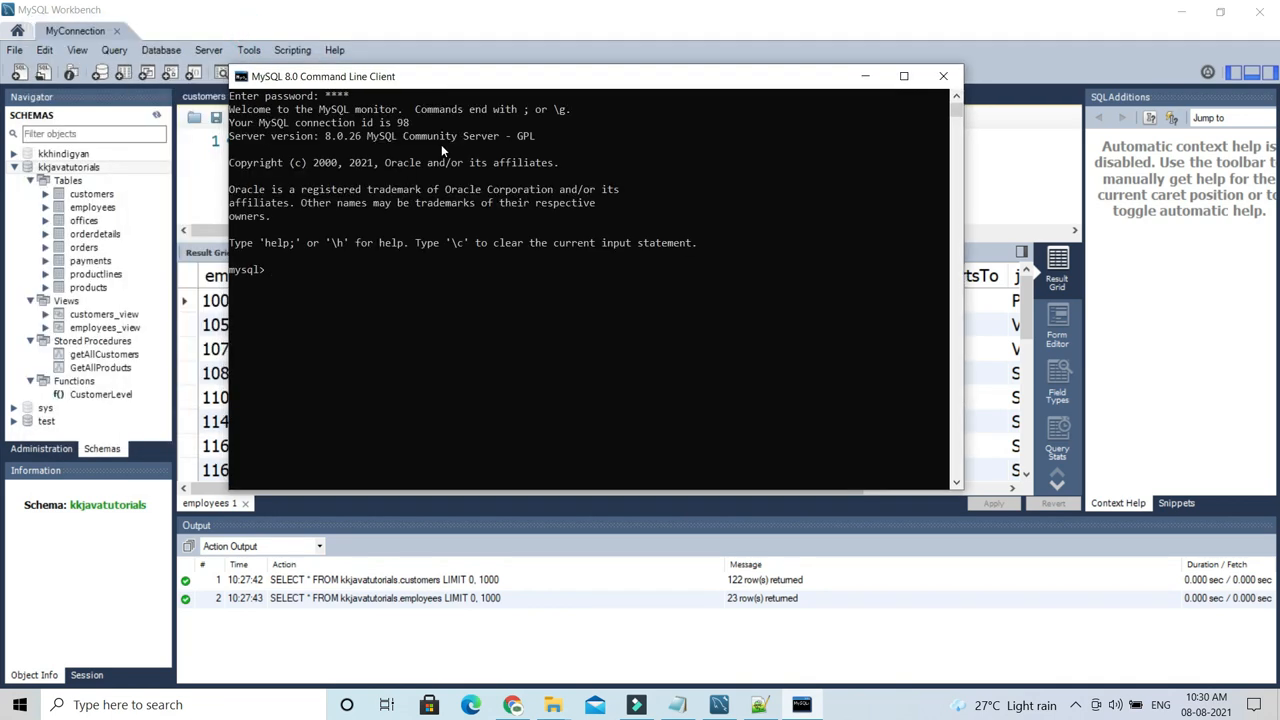
left_click_drag(475, 84, 581, 124)
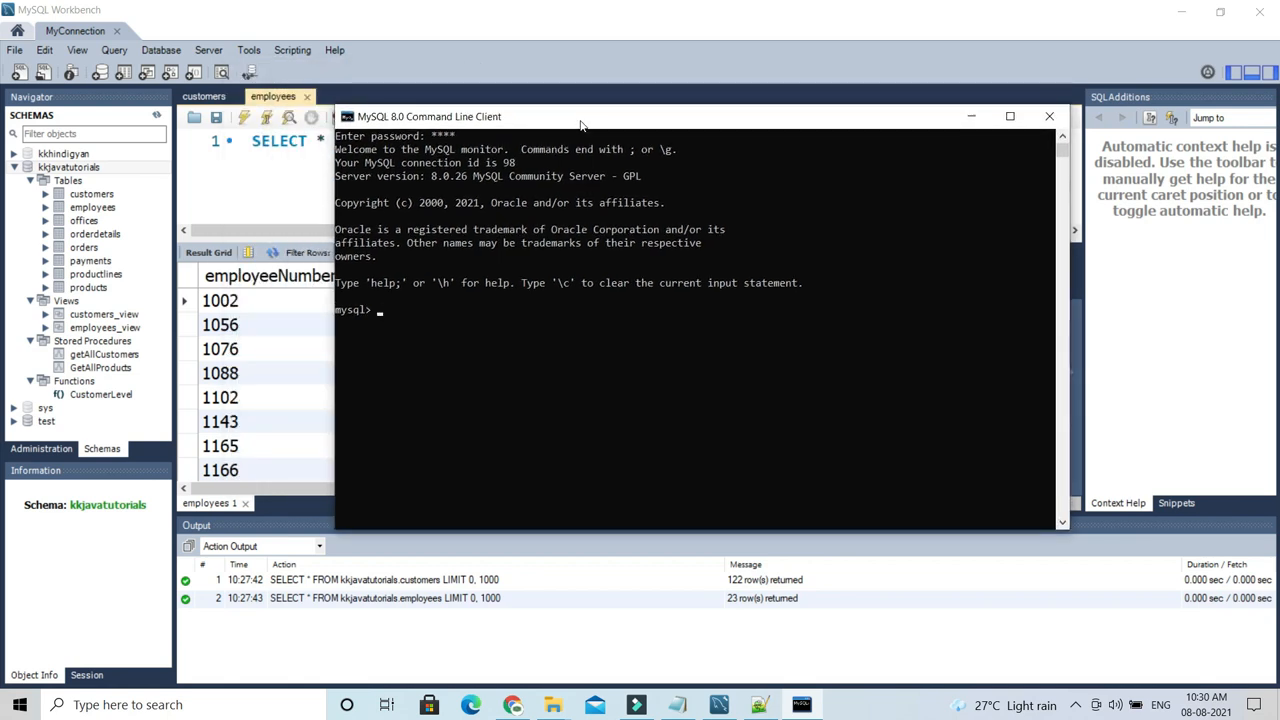
Create a database named kkjava1 and make it the current database with the use command.
type("create database kkjava1")
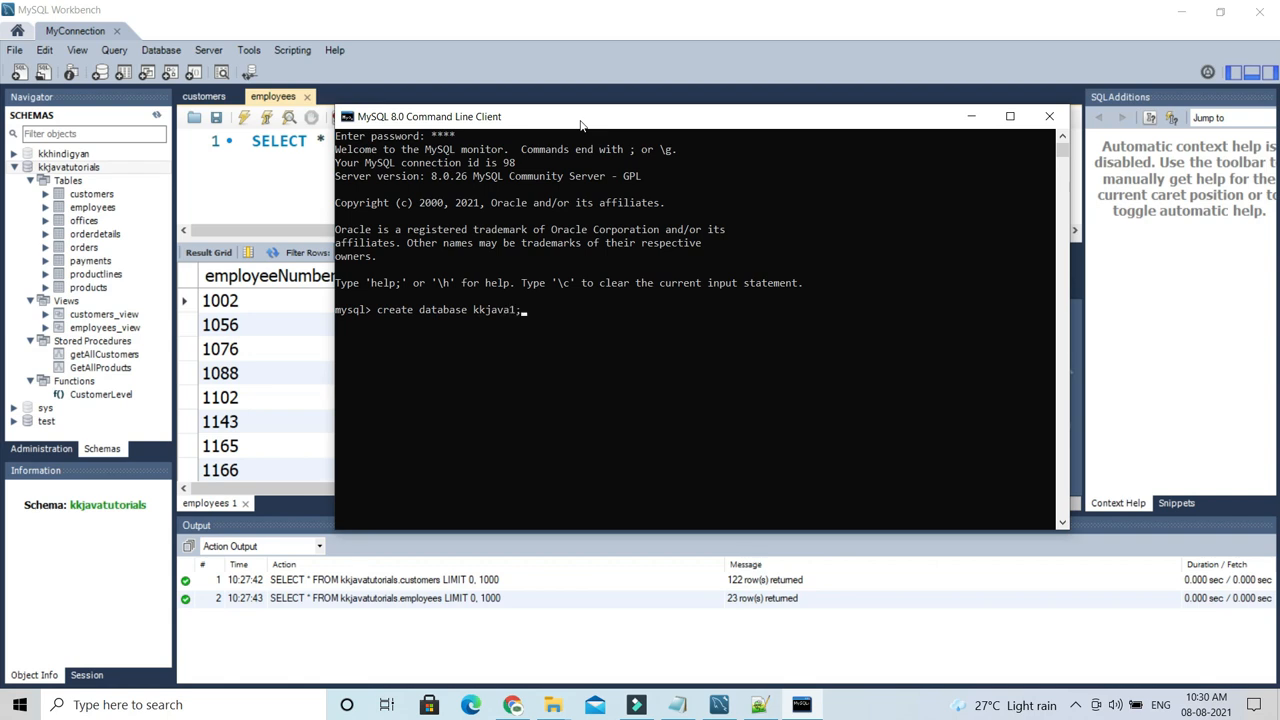
type(";")
key("Return")
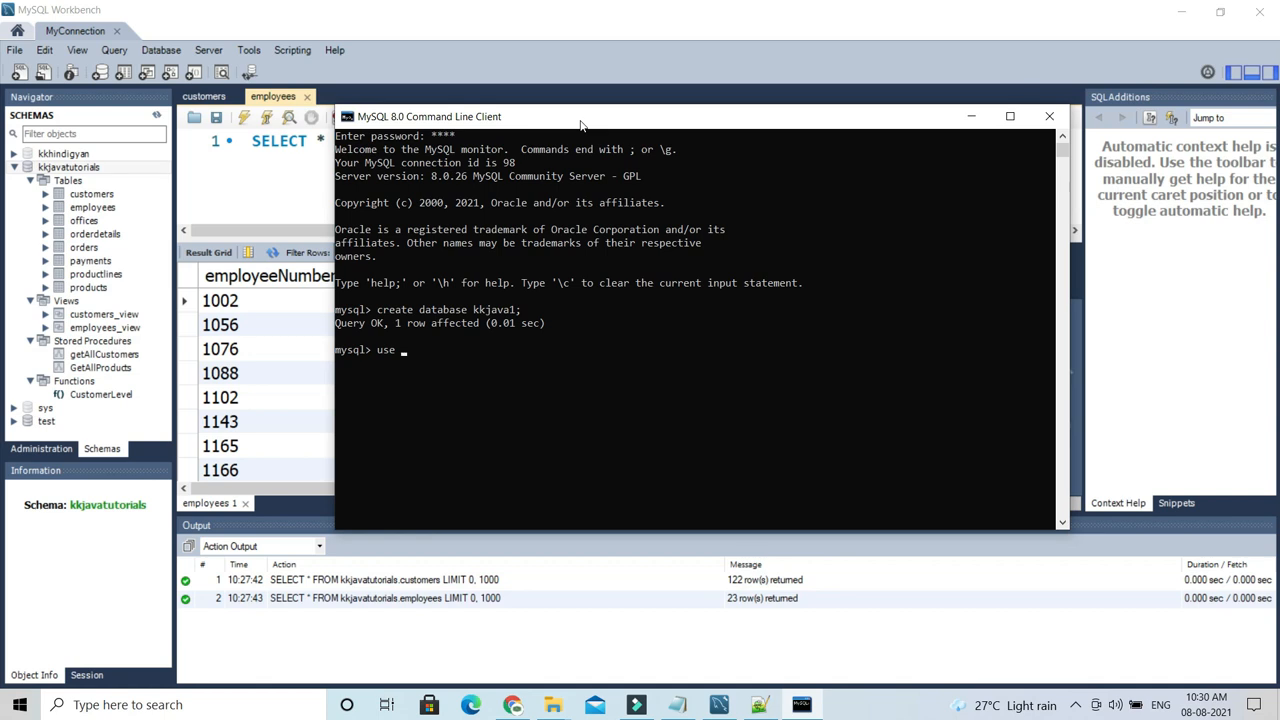
type("use kkjava1;")
key("Return")
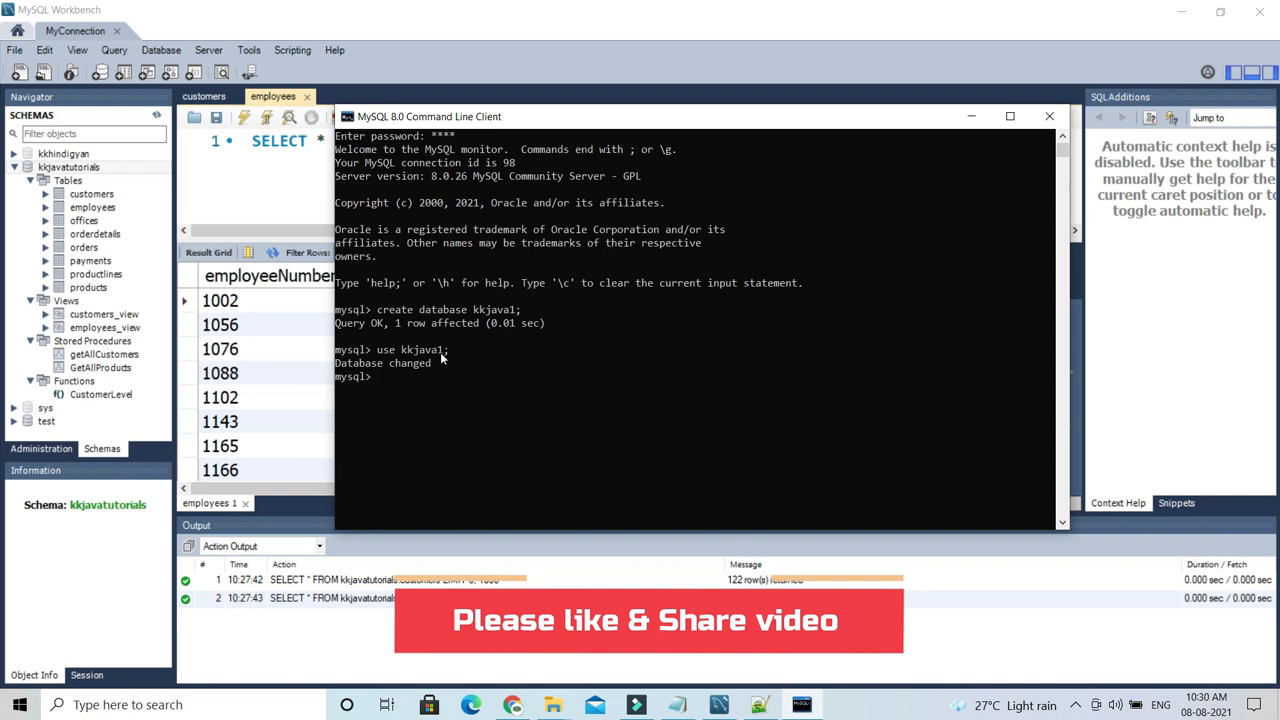
Open the Script folder on the desktop, copy the full path of myscript.sql including the file name, and minimize the folder.
key("super+d")
double_click(182, 50)
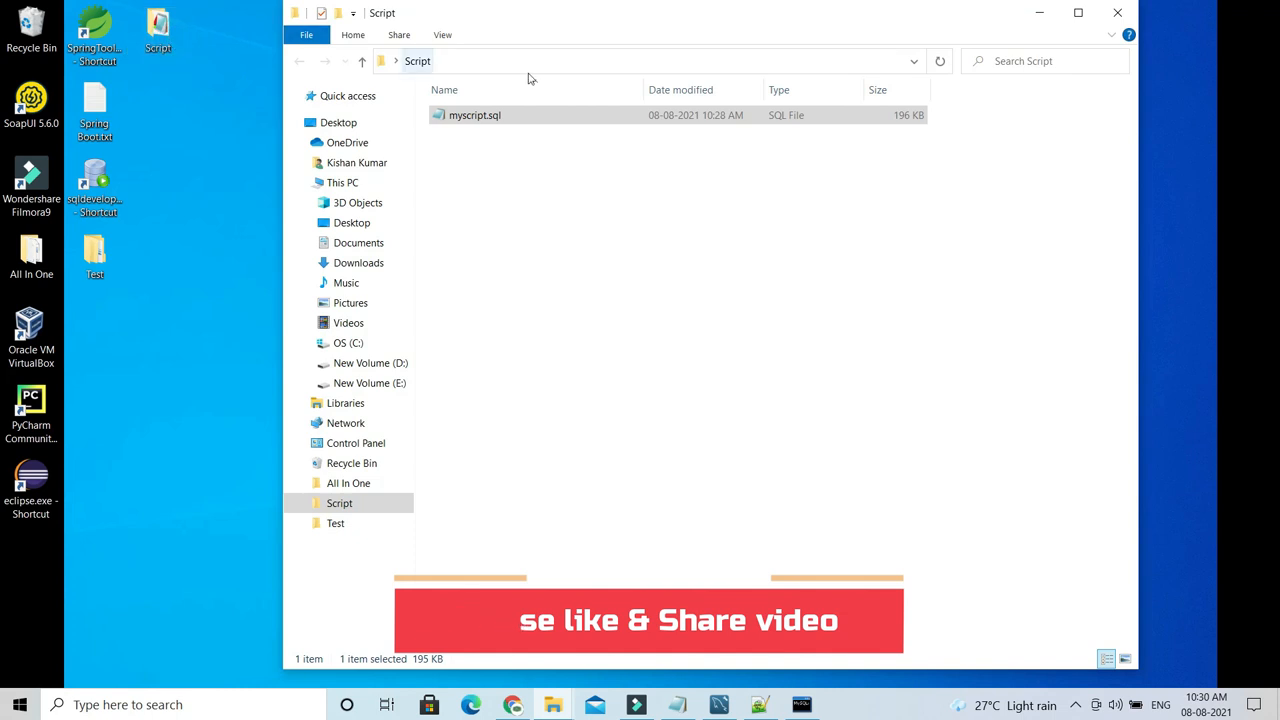
left_click(503, 119)
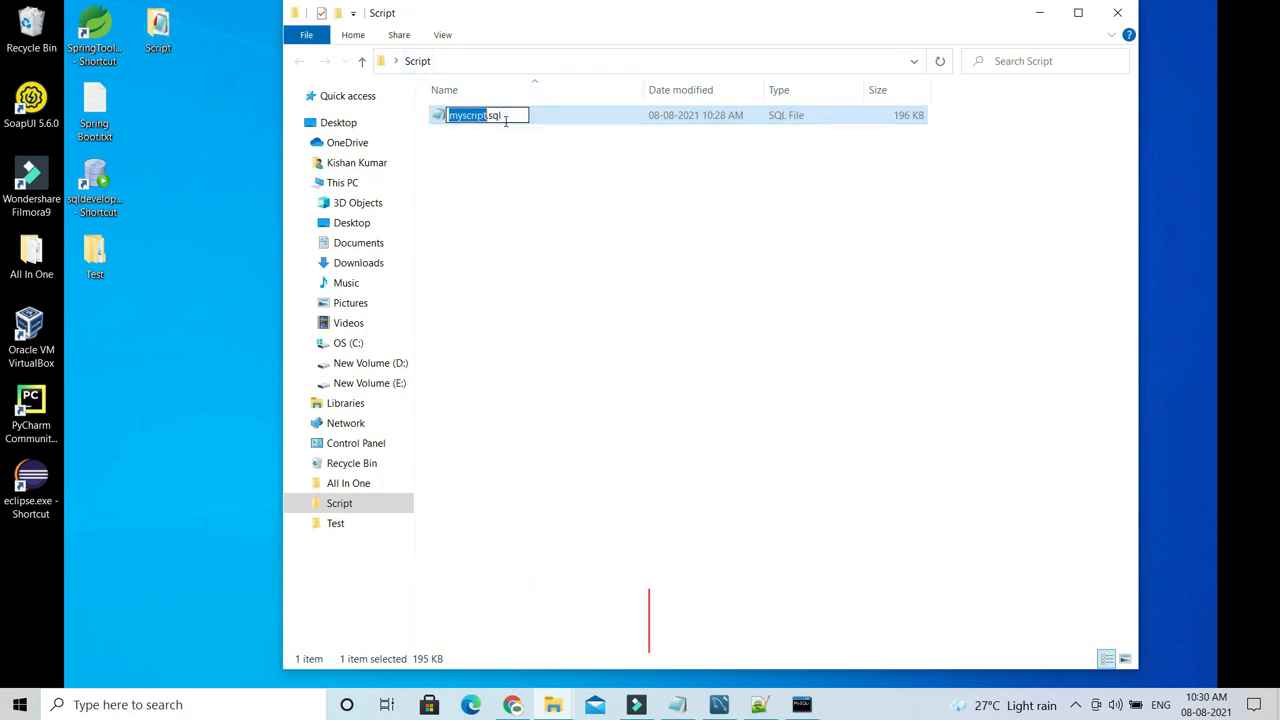
left_click(523, 60)
left_click(590, 60)
type("\\myscript.sql")
key("ctrl+a")
key("ctrl+c")
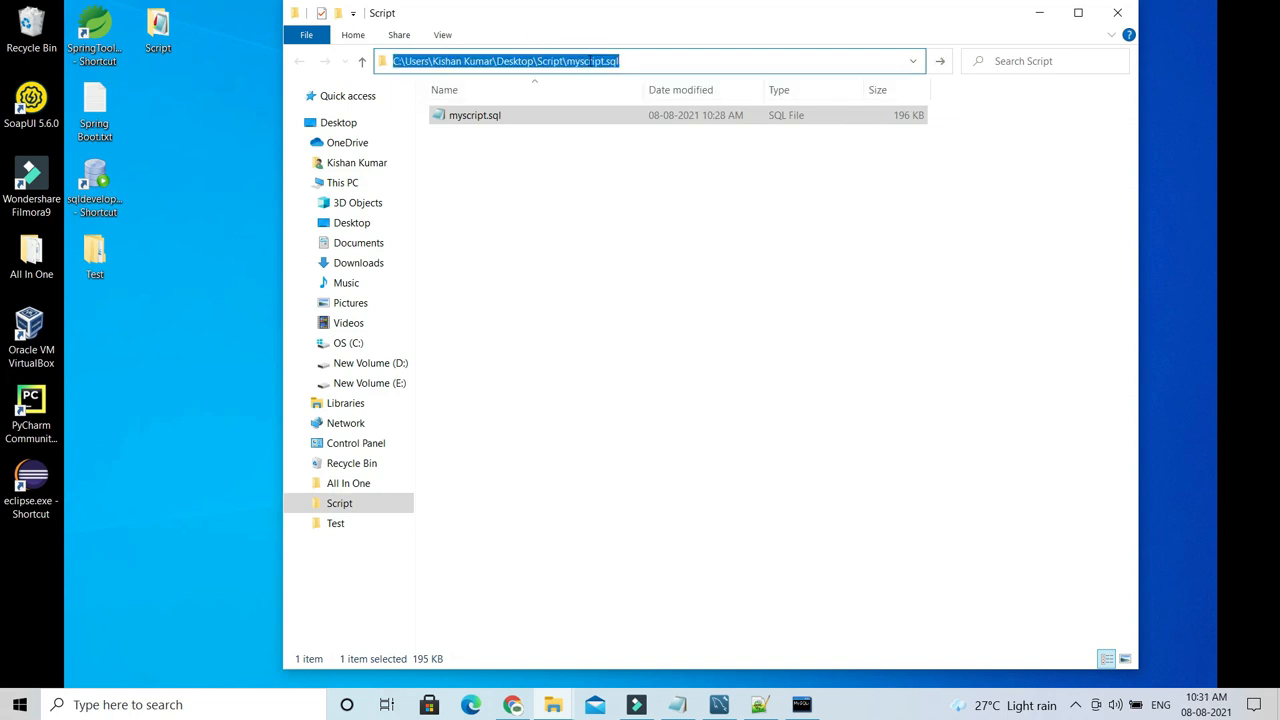
left_click(1042, 14)
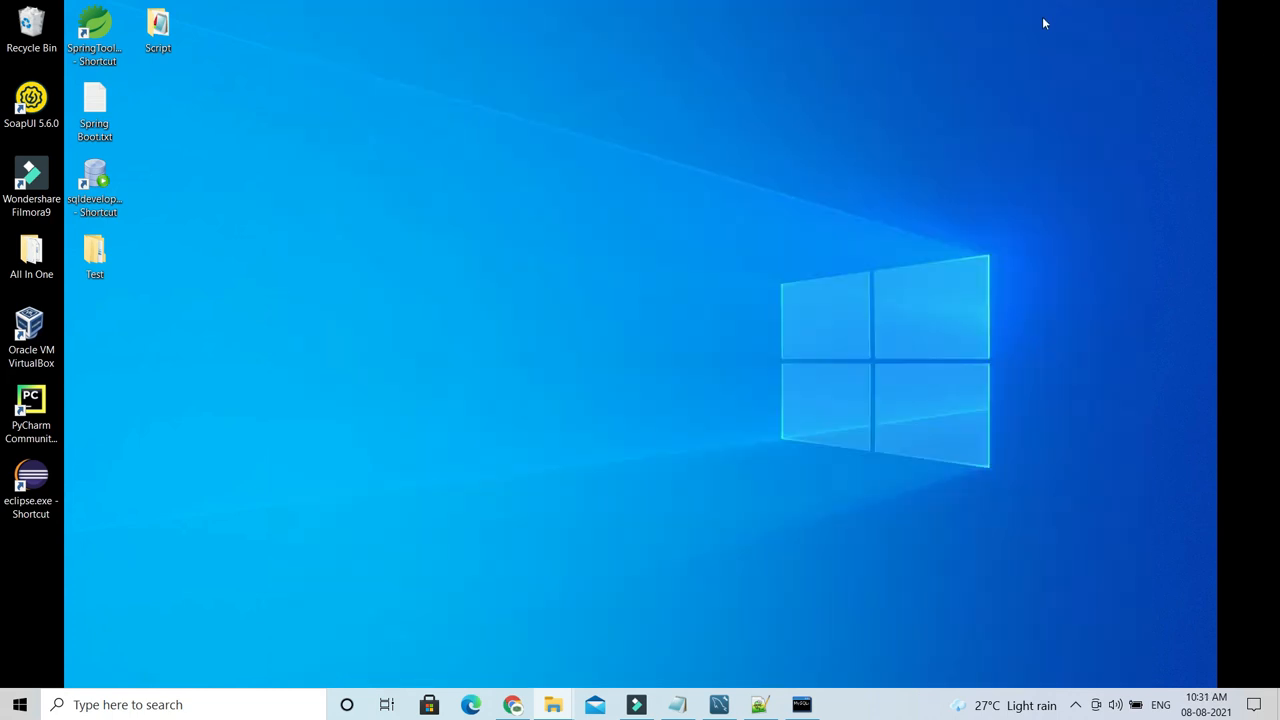
Return to the MySQL Command Line Client and run myscript.sql using the source command with the copied path.
left_click(802, 705)
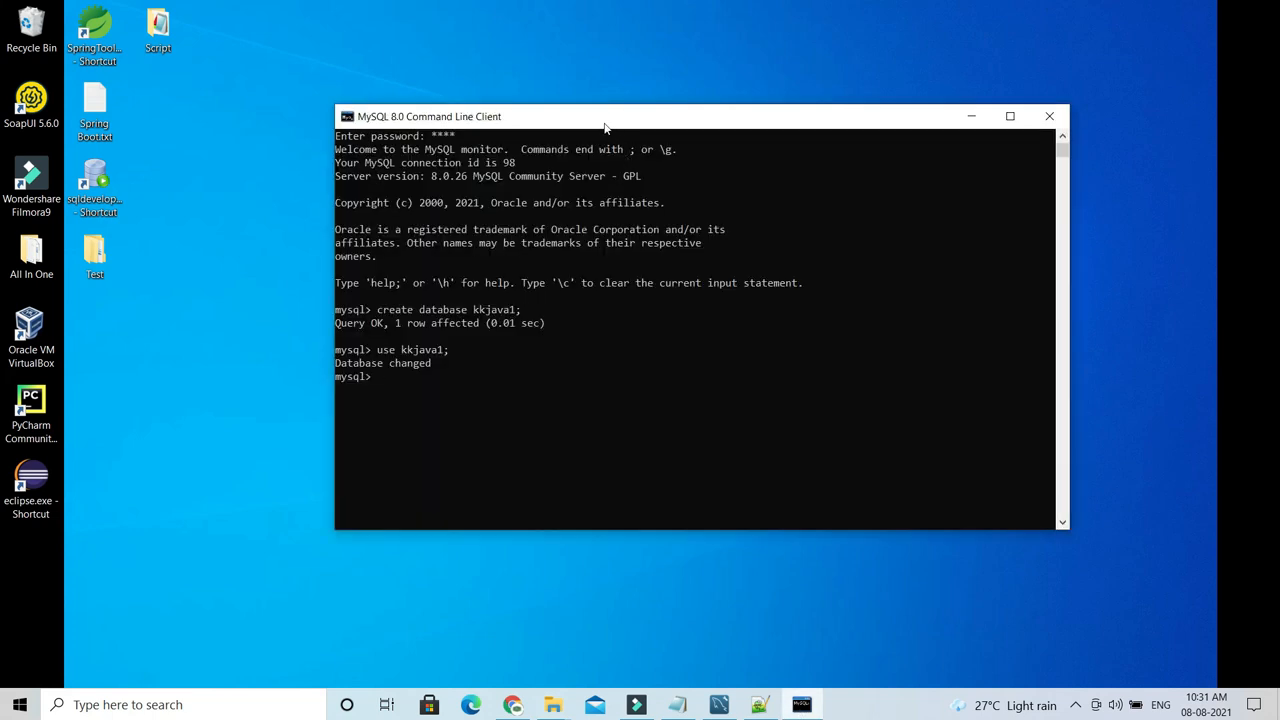
left_click_drag(605, 123, 441, 113)
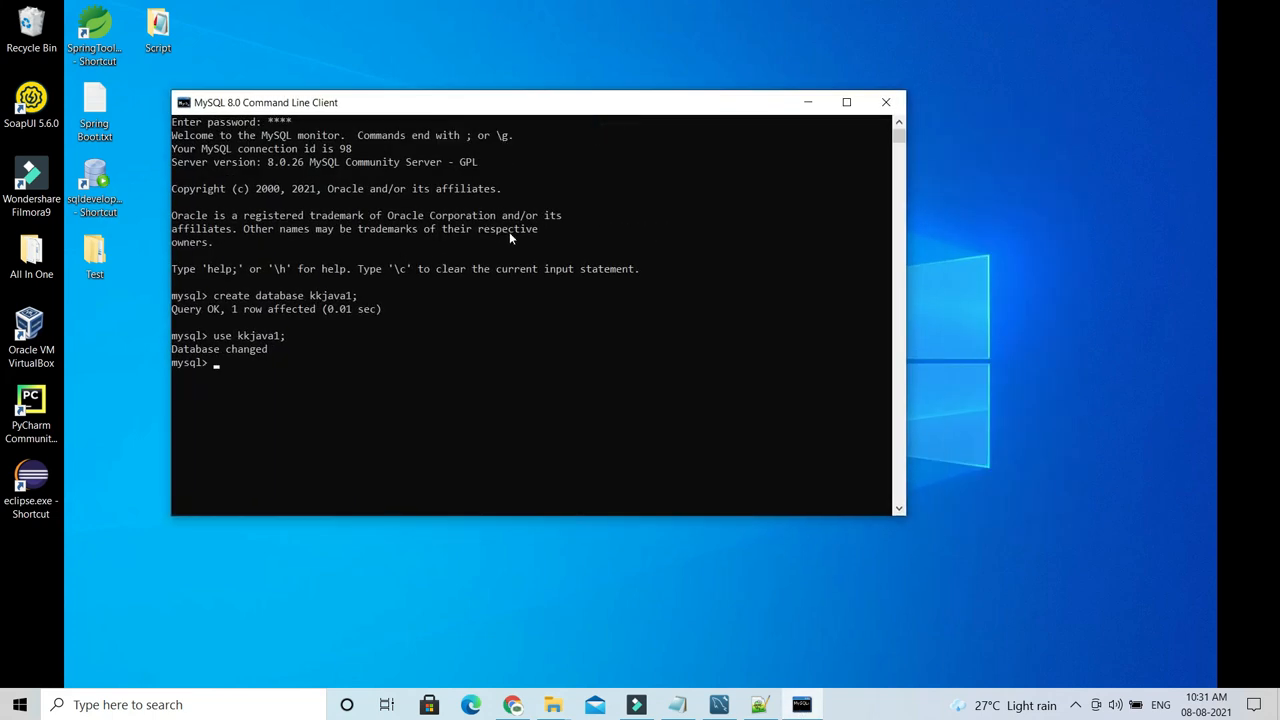
type("source")
key("ctrl+v")
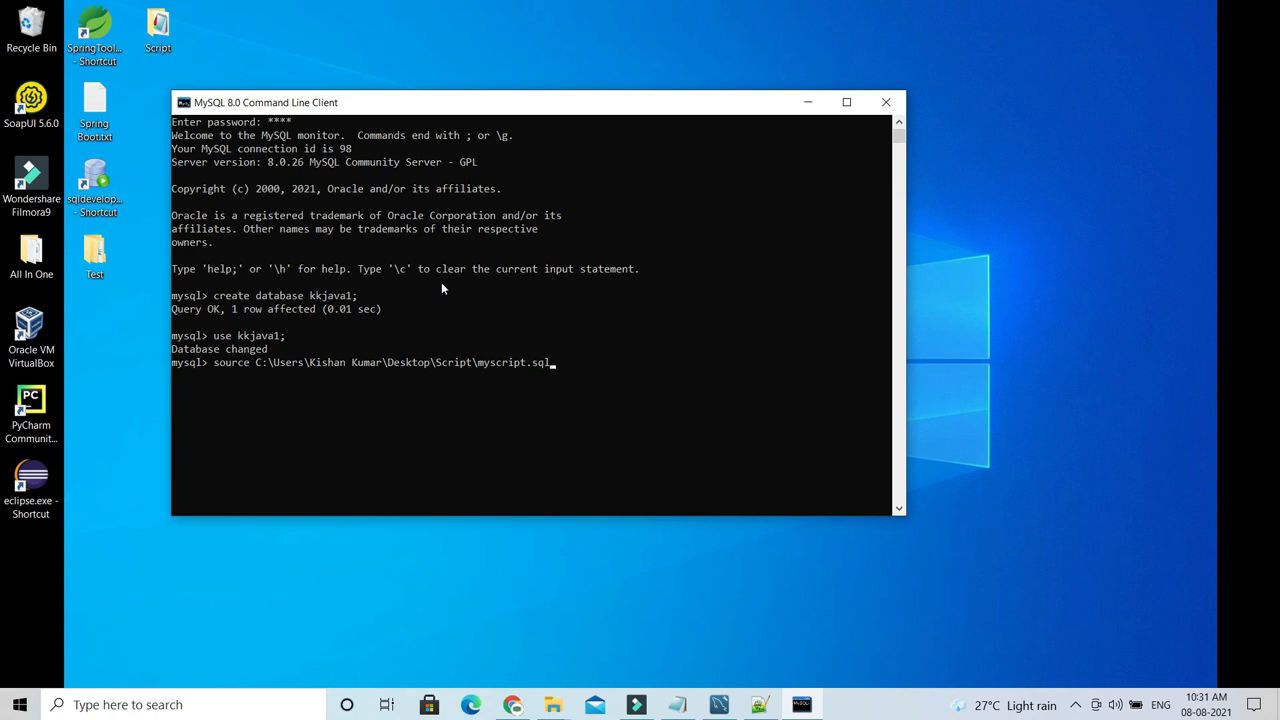
key("Return")
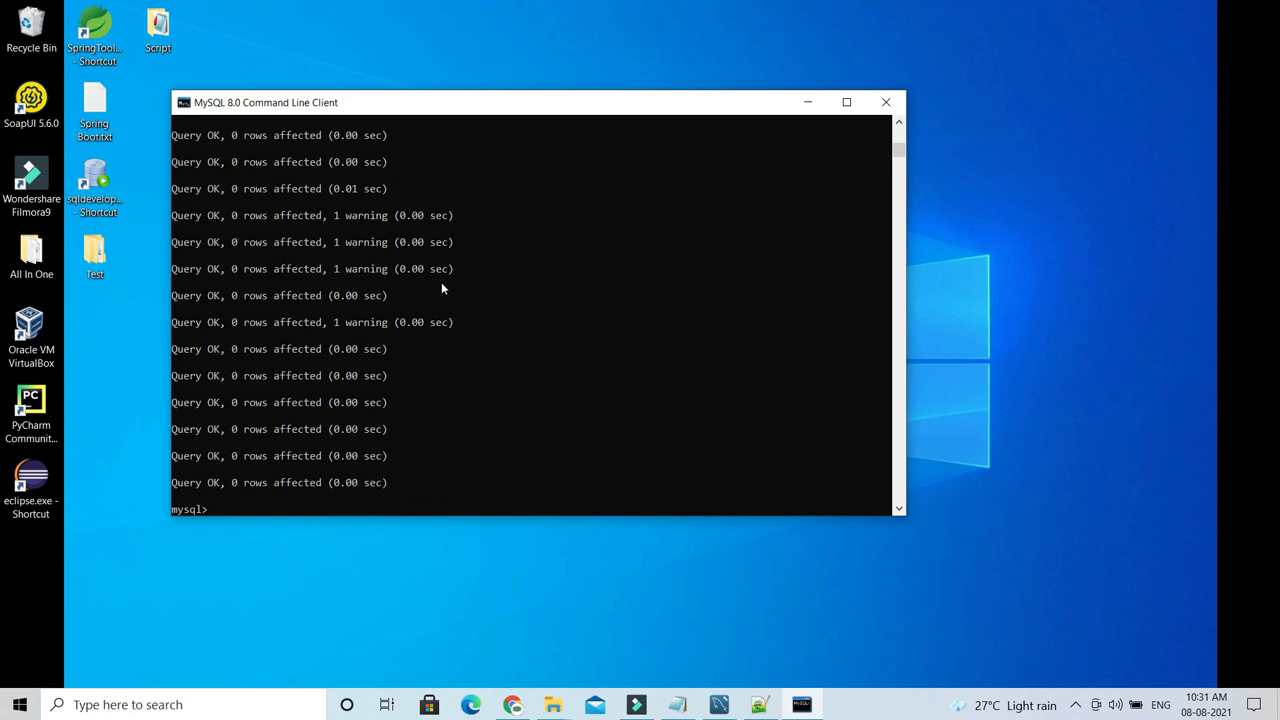
Switch to MySQL Workbench, refresh the schemas, and examine the tables, views, stored procedures and functions of kkjava1.
left_click(719, 704)
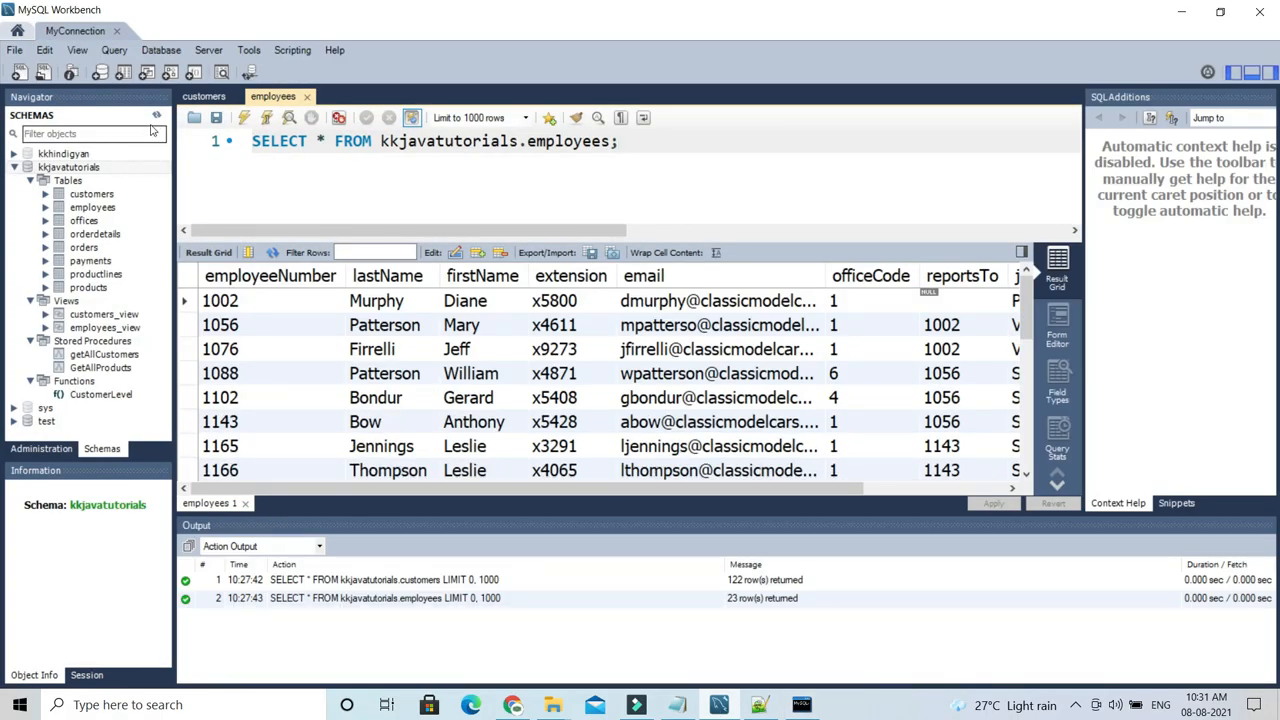
left_click(157, 117)
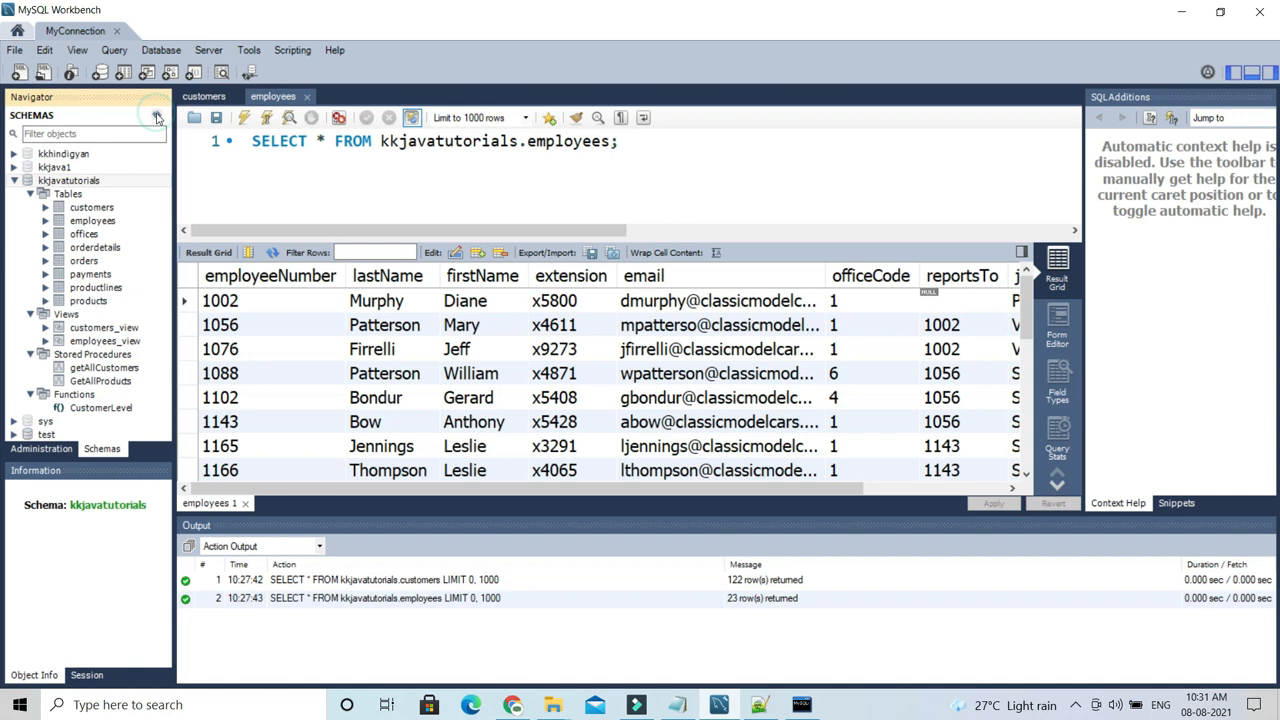
left_click(14, 181)
left_click(20, 167)
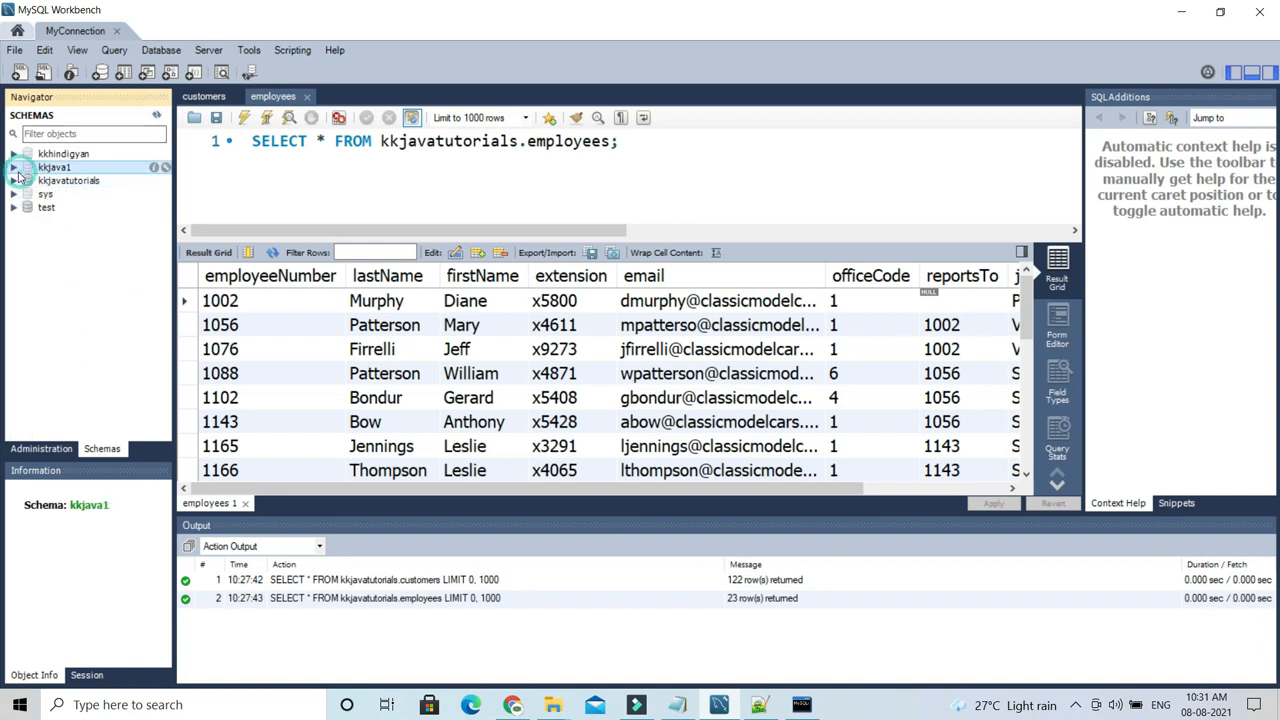
left_click(14, 167)
left_click(30, 181)
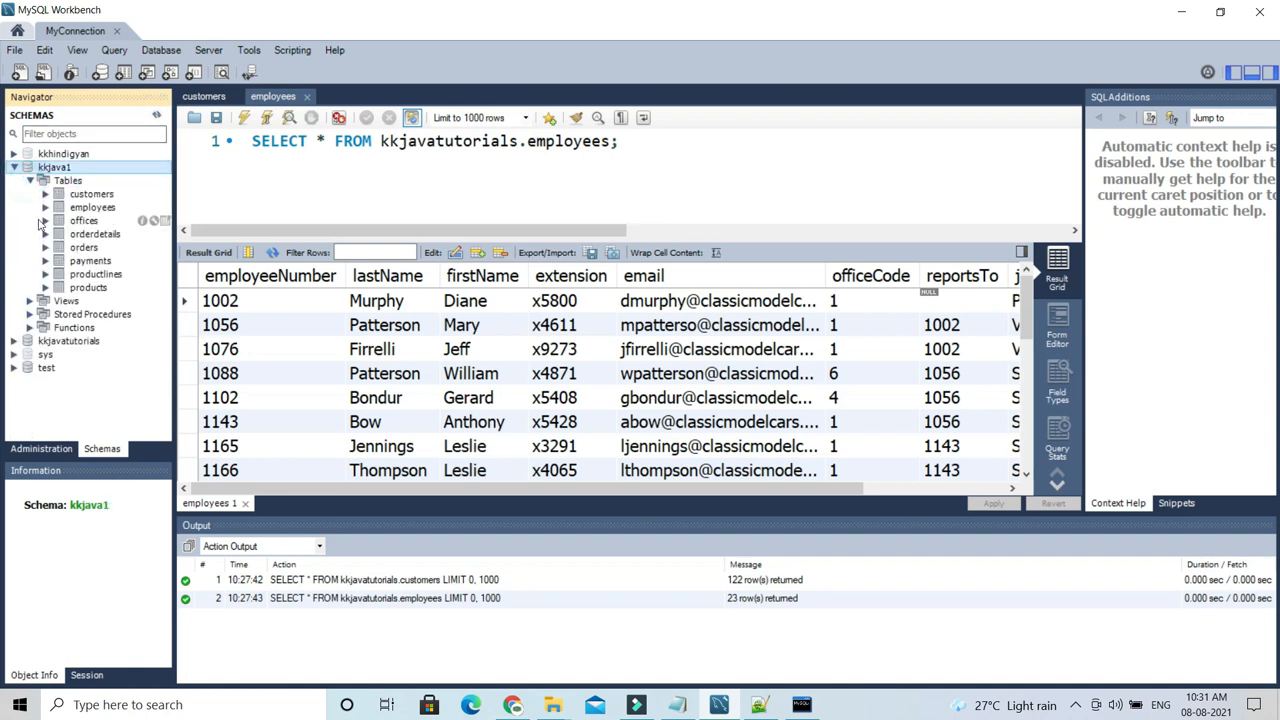
left_click(30, 301)
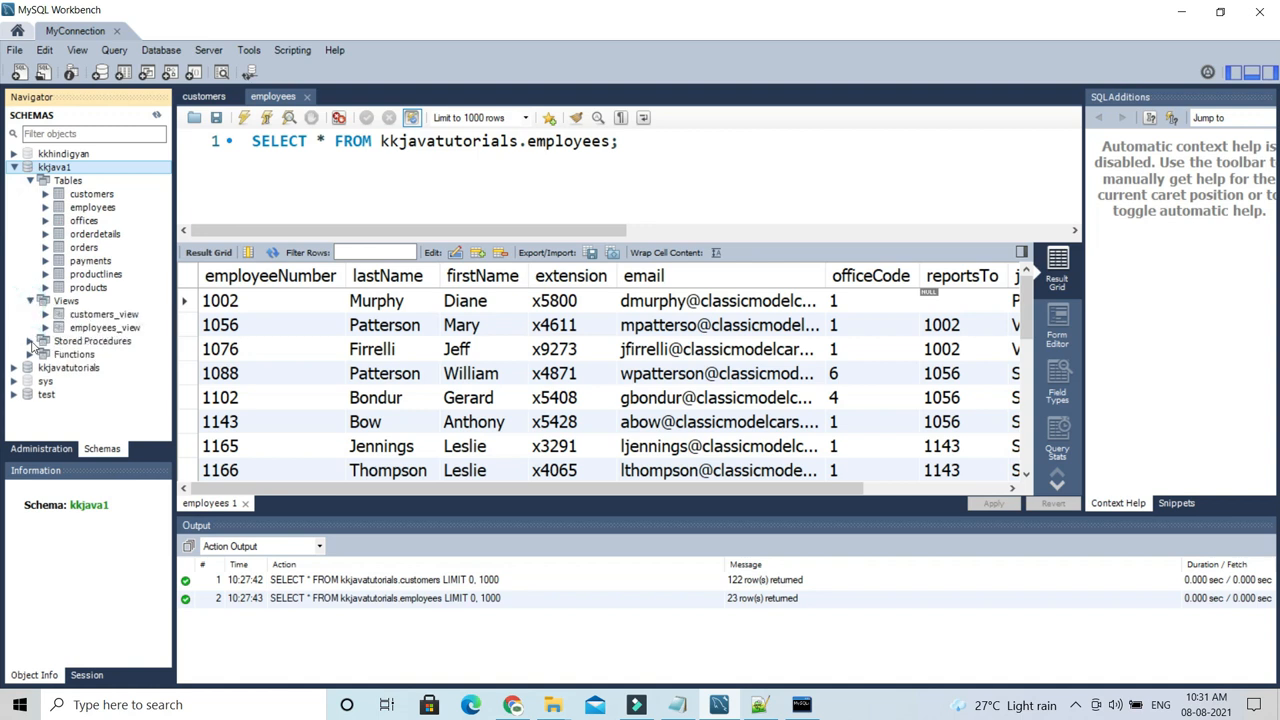
left_click(30, 341)
left_click(30, 381)
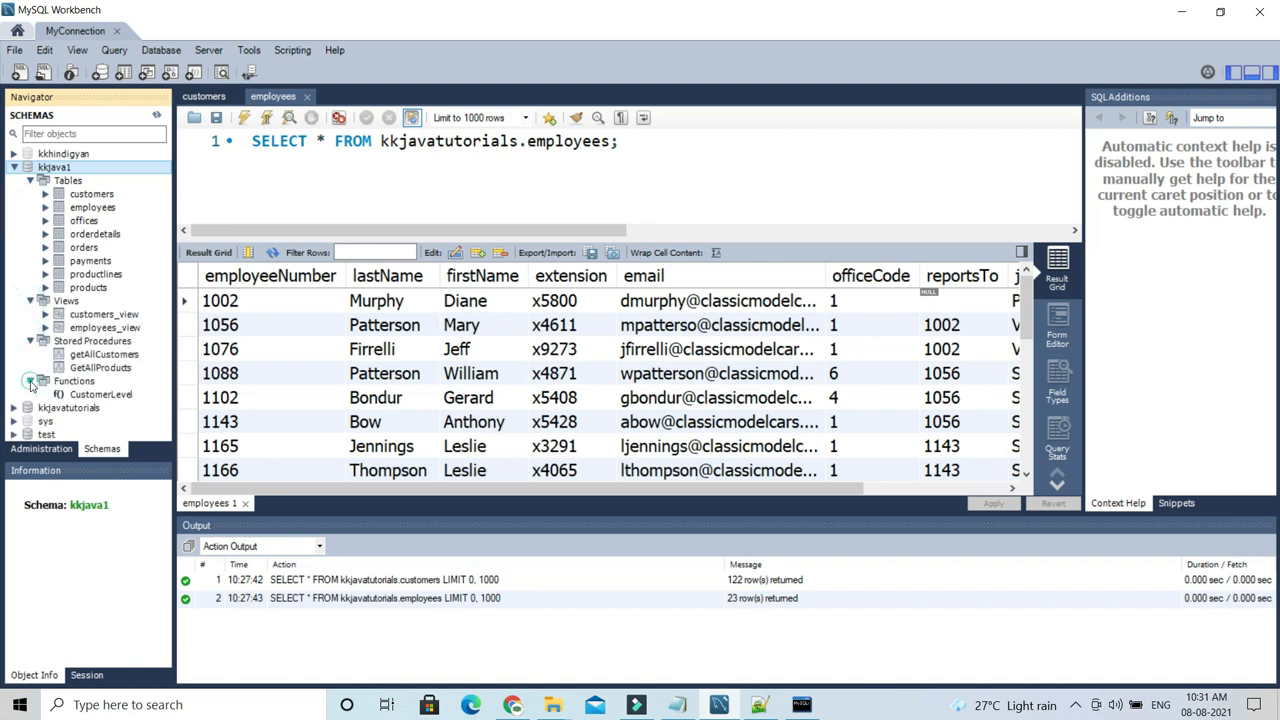
Query up to 1000 rows each from the kkjava1 tables customers, employees, offices, orderdetails, orders and payments.
right_click(104, 196)
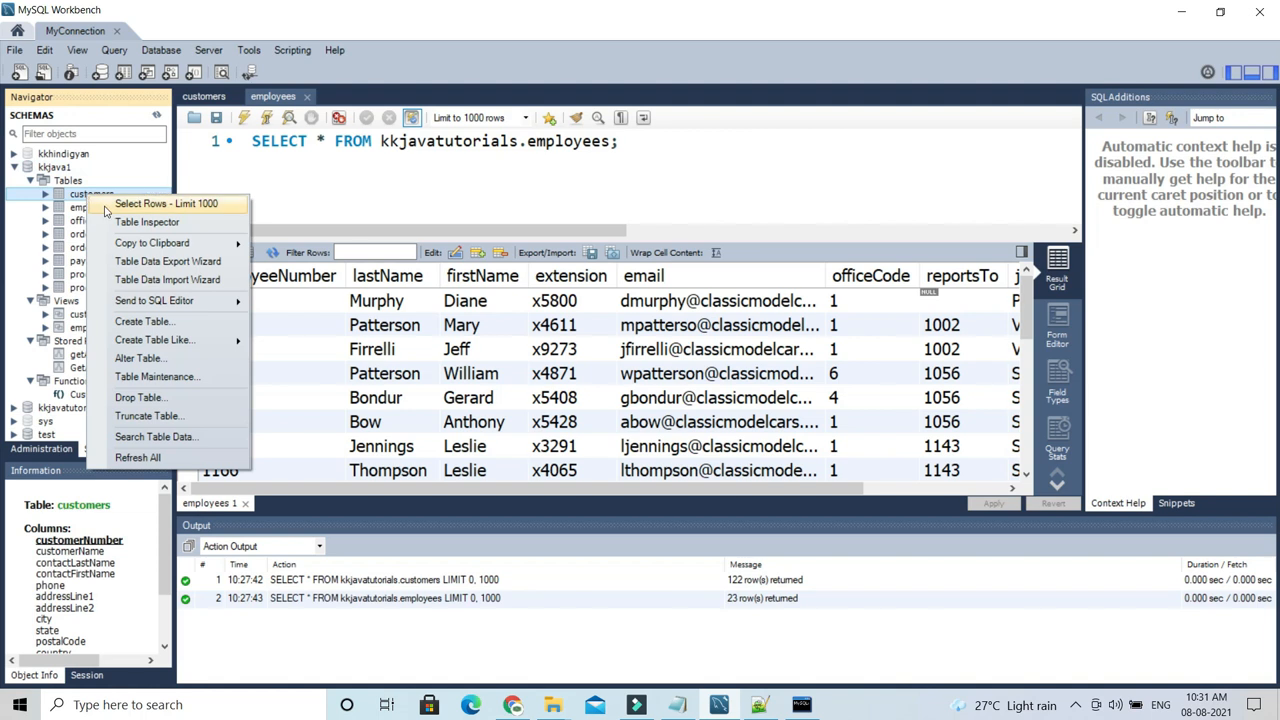
left_click(120, 205)
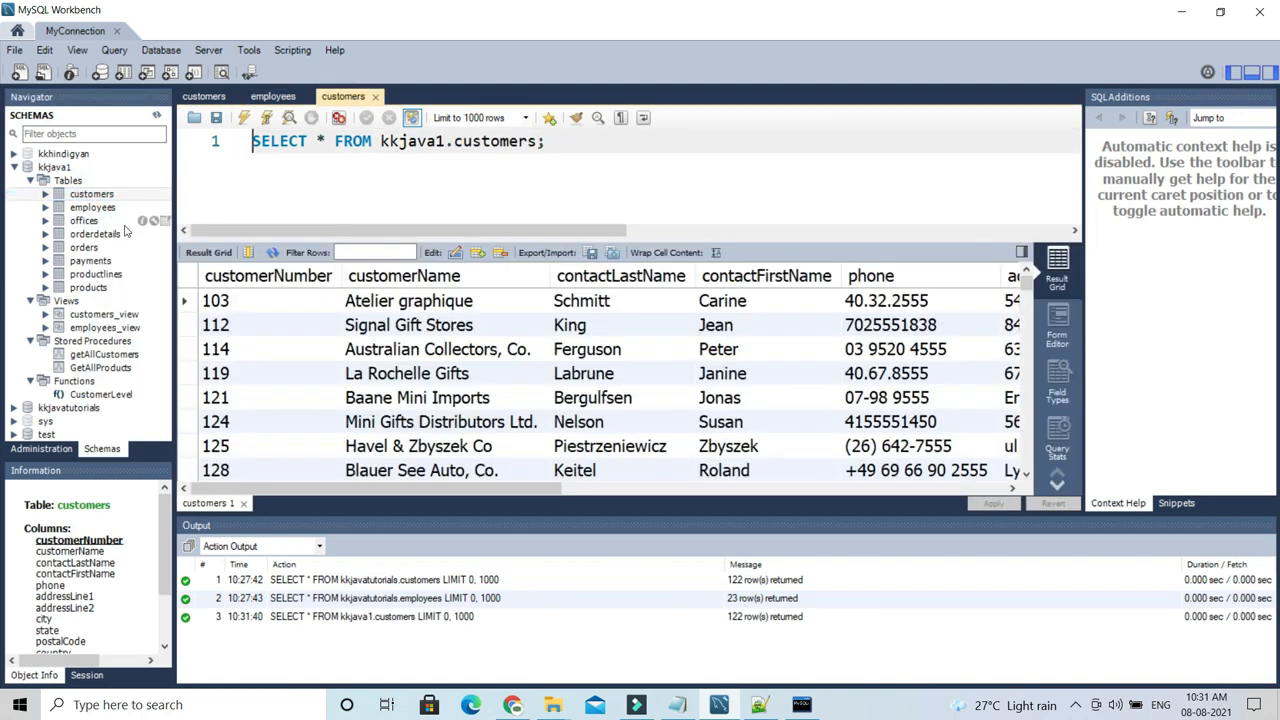
right_click(92, 207)
left_click(117, 225)
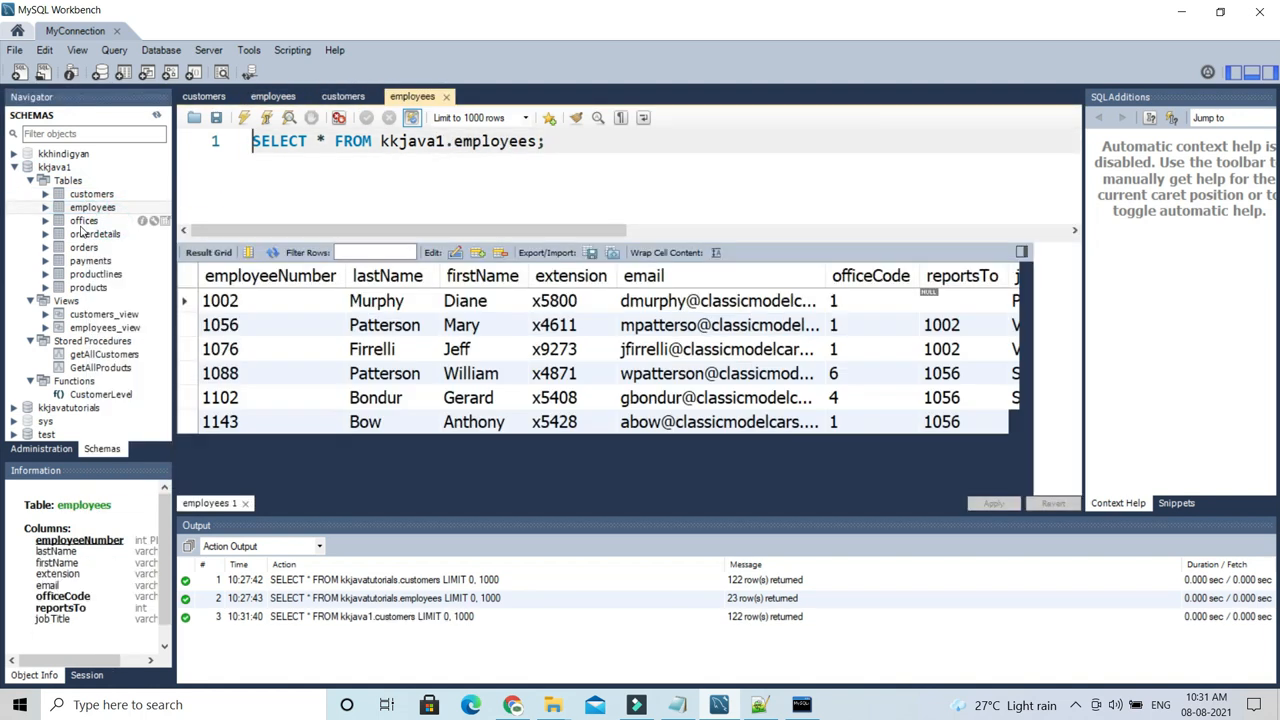
right_click(83, 221)
left_click(140, 235)
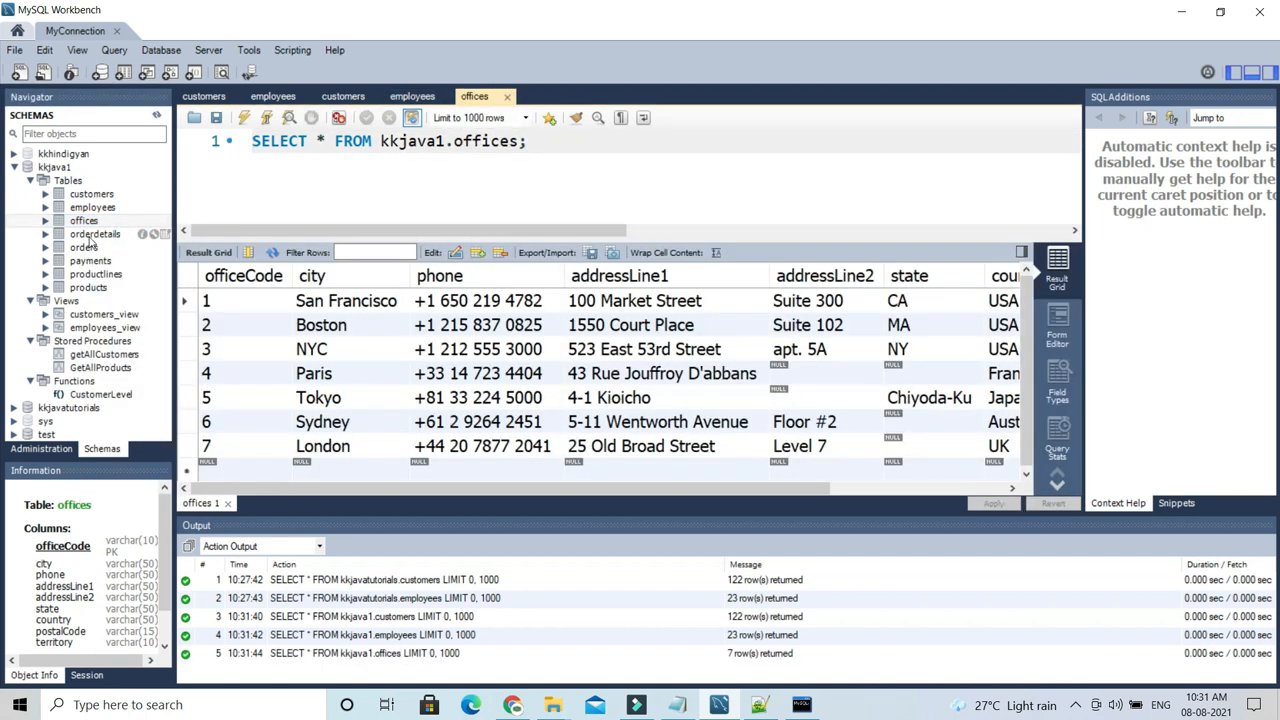
right_click(110, 234)
left_click(117, 246)
right_click(100, 247)
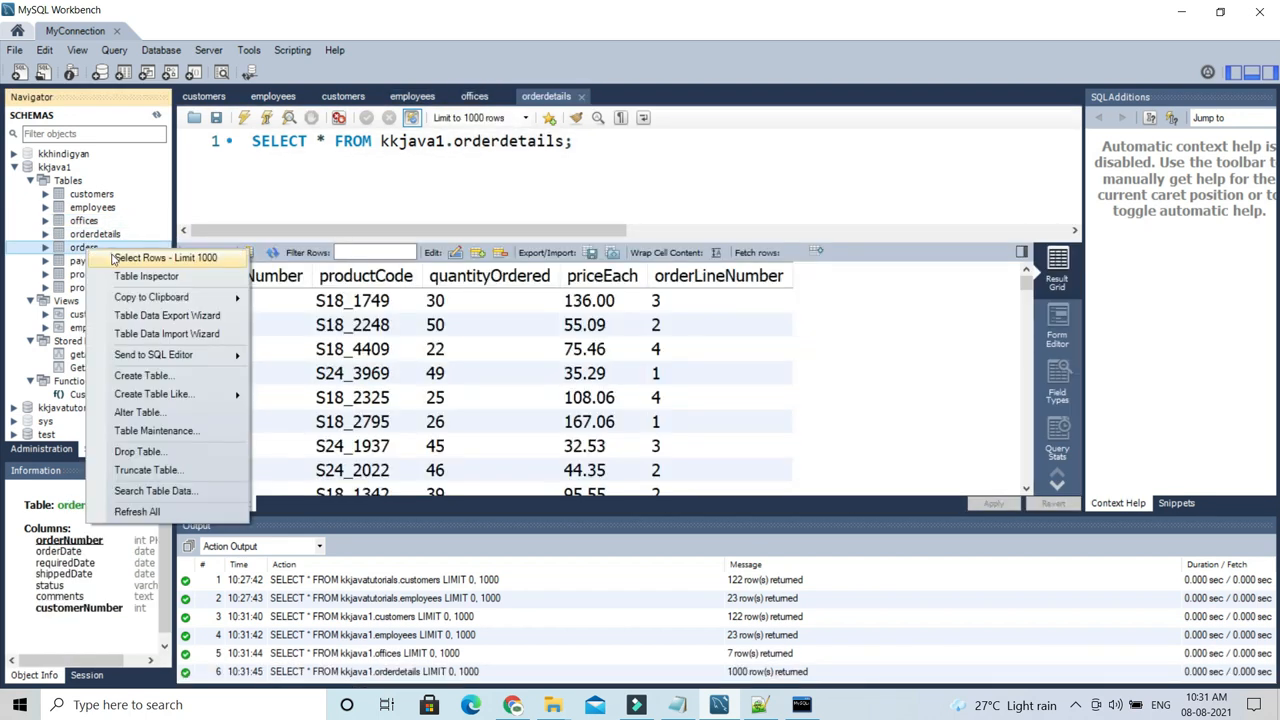
left_click(110, 258)
right_click(88, 261)
left_click(108, 274)
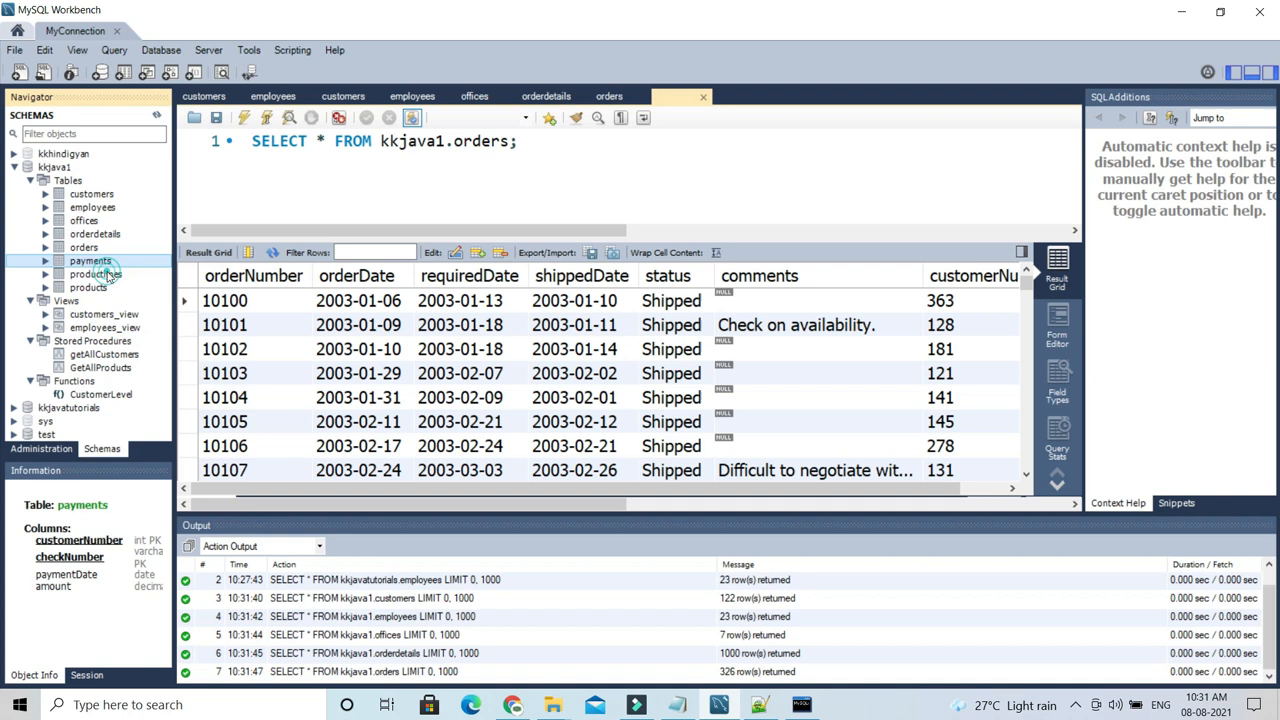